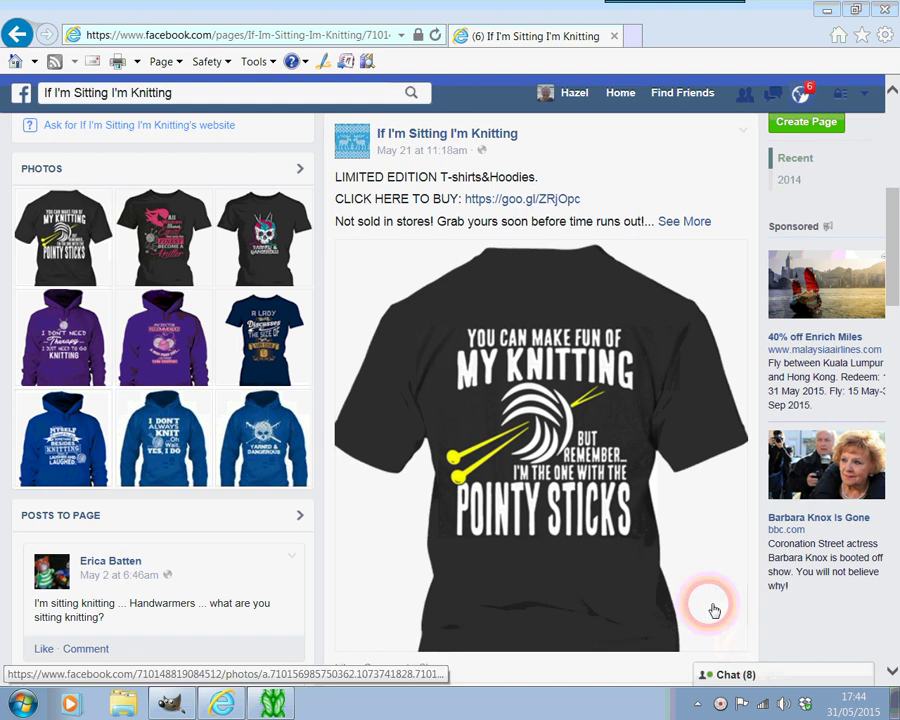
Save the T-shirt picture from the post into the Pictures A1 folder as a1
left_click(538, 425)
right_click(542, 427)
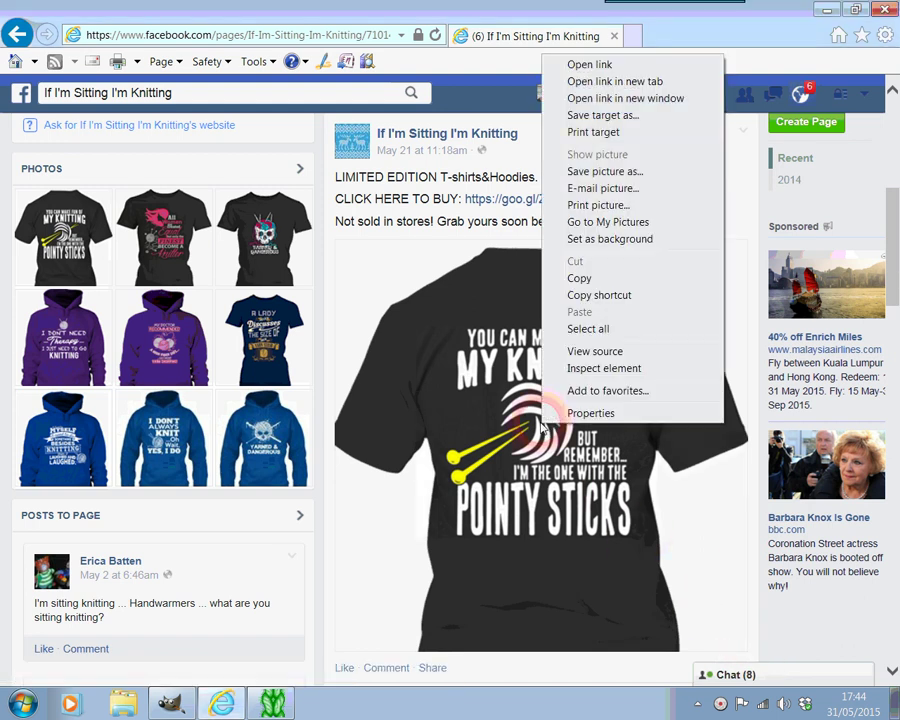
left_click(595, 172)
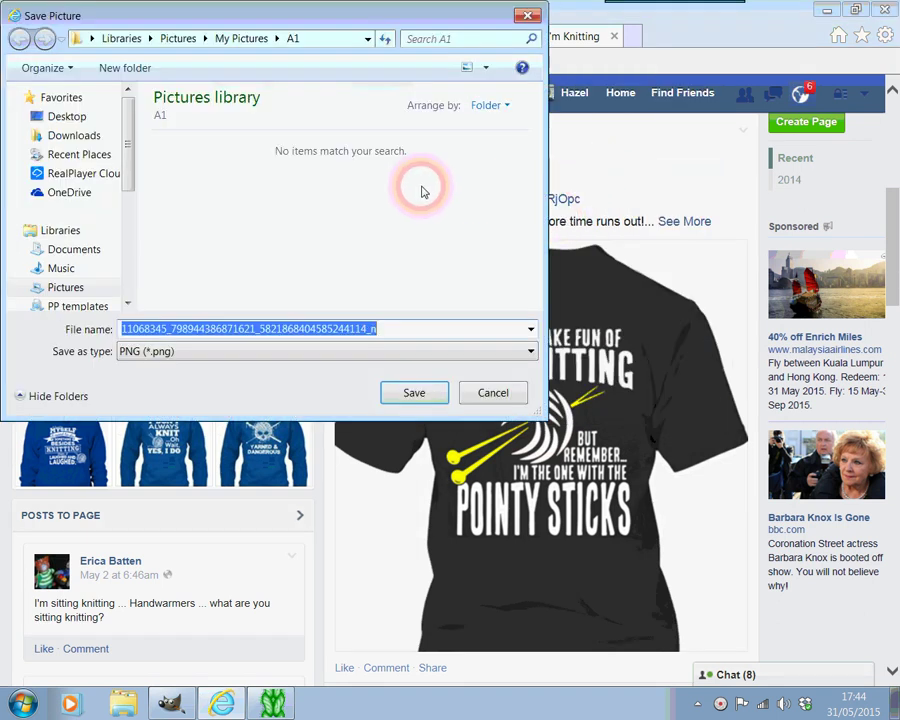
left_click(66, 288)
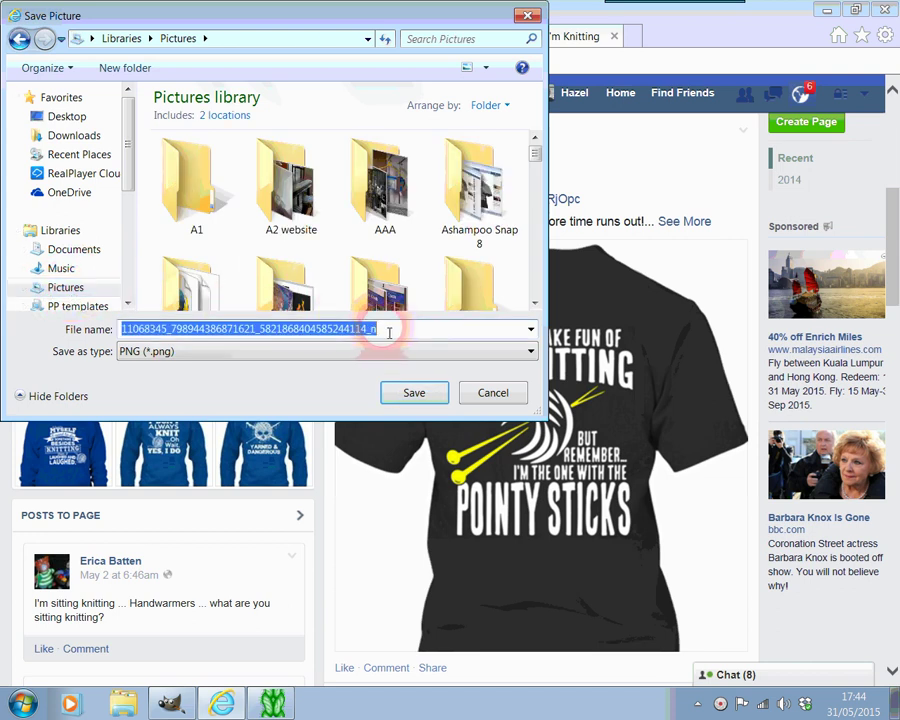
key("BackSpace")
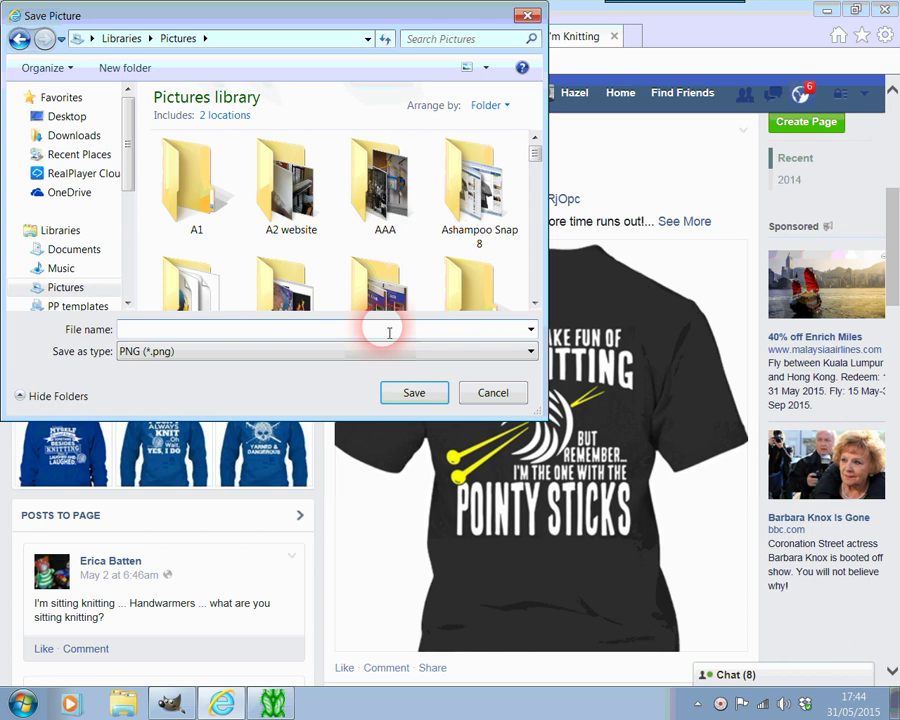
type("a1")
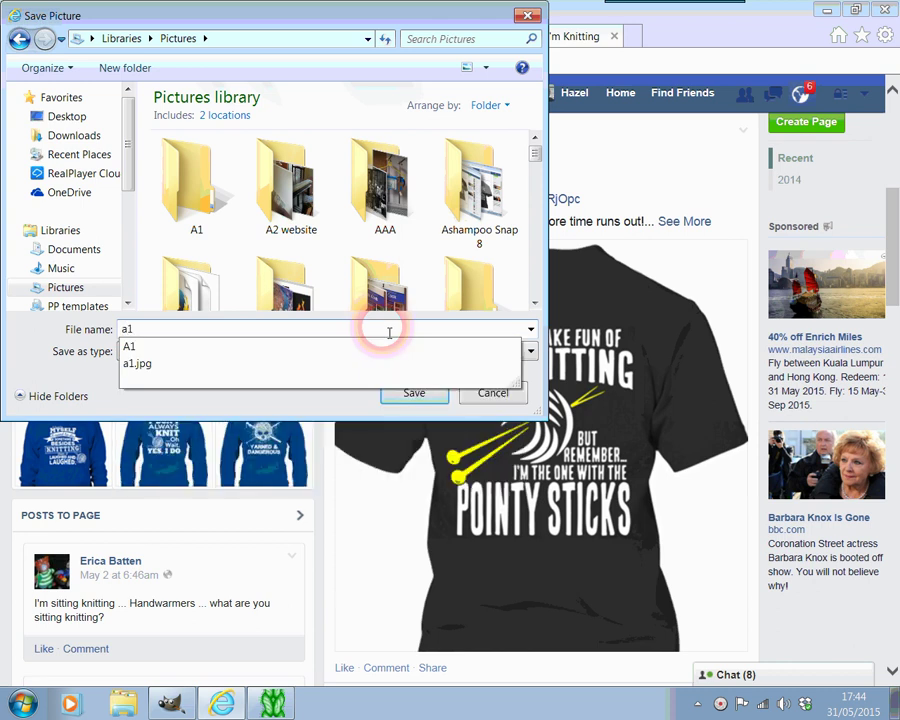
key("Return")
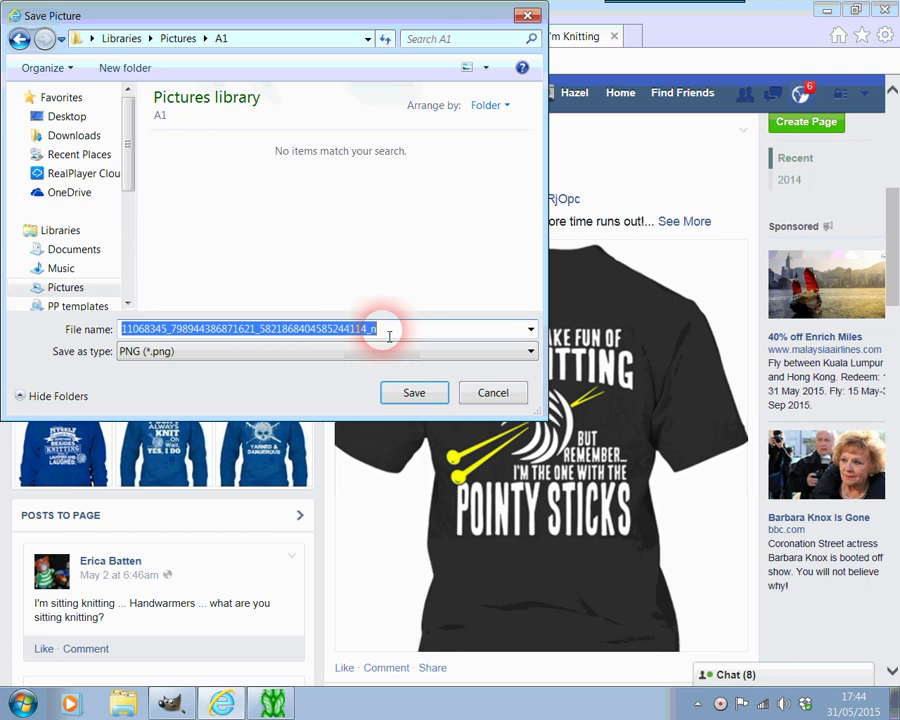
key("BackSpace")
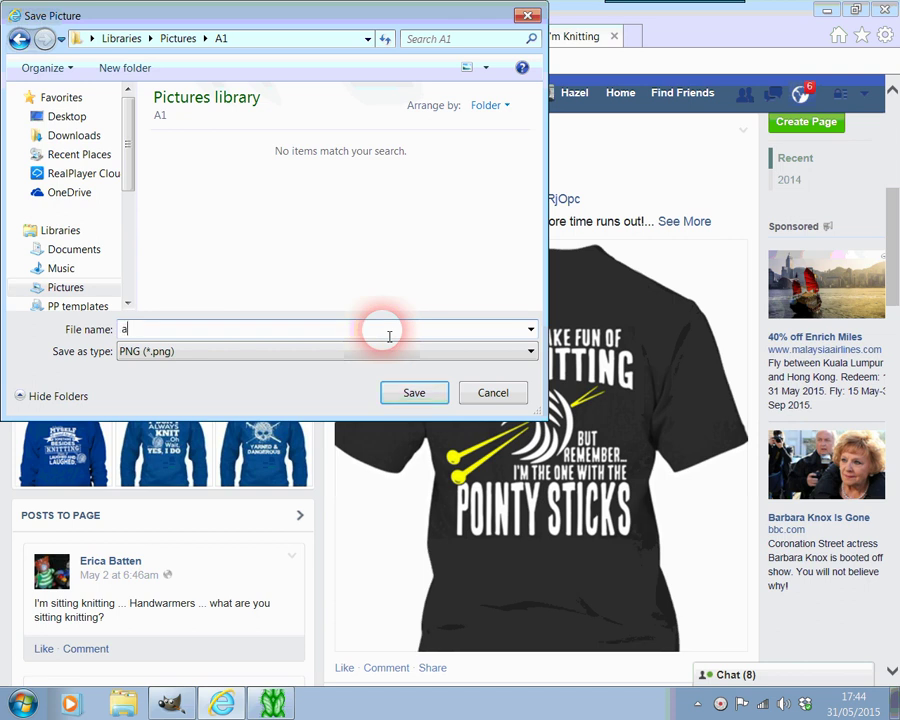
key("Return")
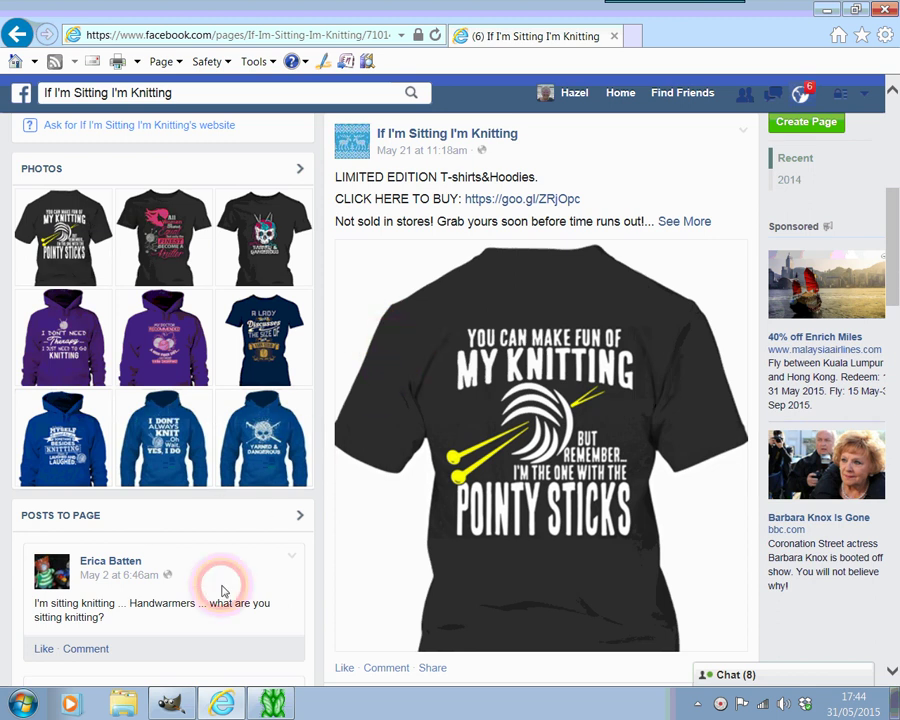
Open a1.png from the A1 folder in GIMP, converting it to sRGB
left_click(175, 703)
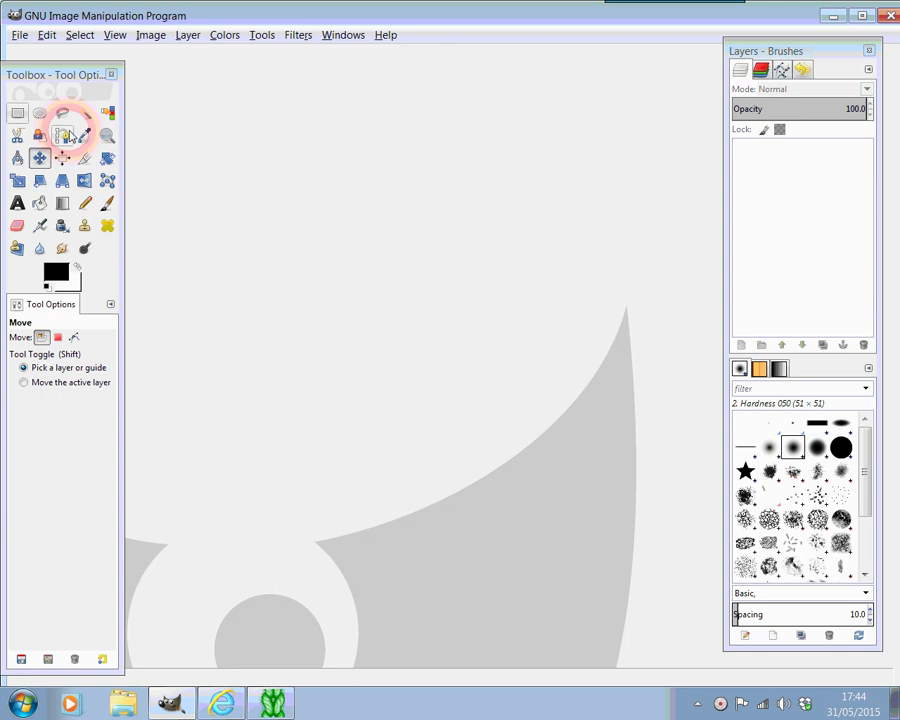
left_click(20, 38)
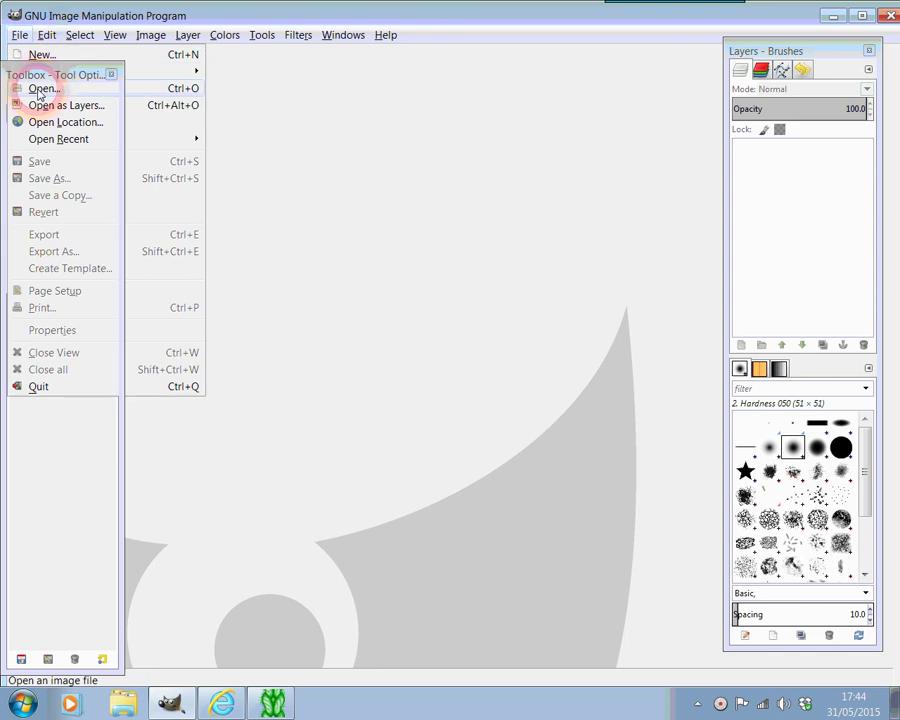
left_click(40, 88)
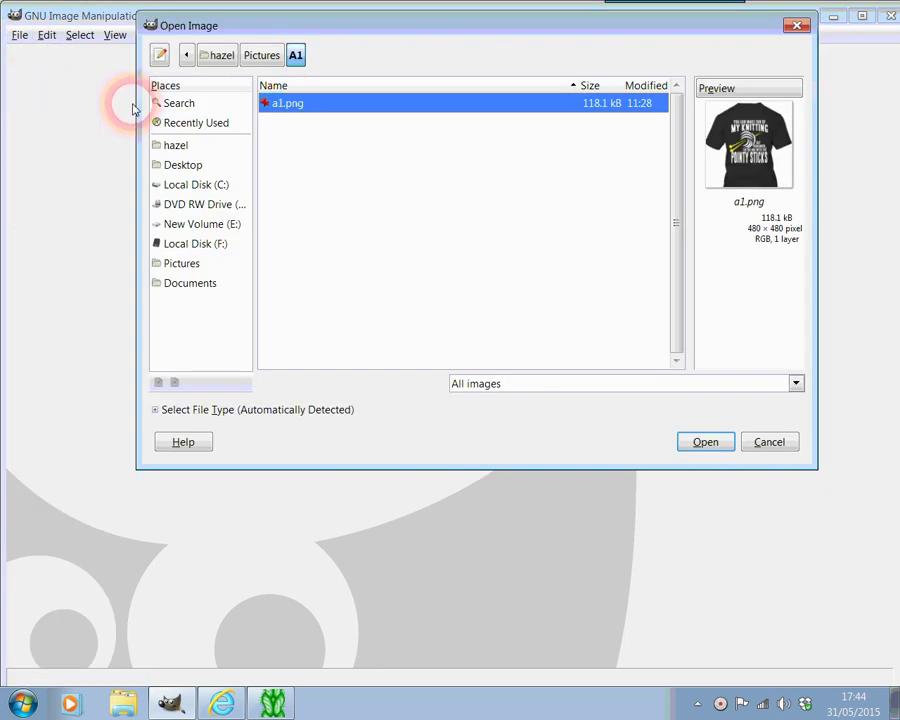
double_click(312, 110)
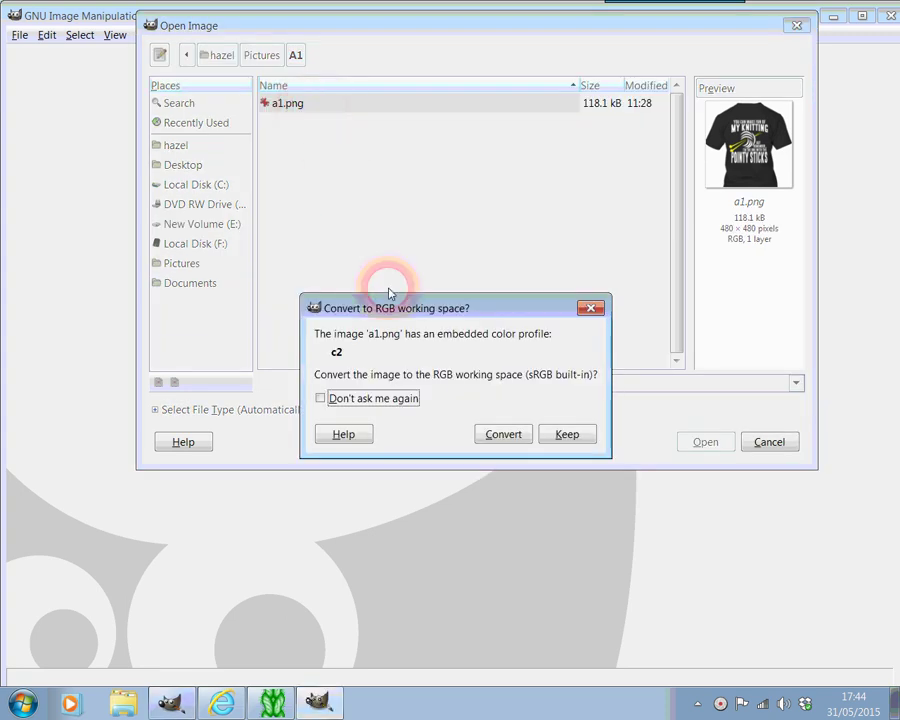
left_click(511, 443)
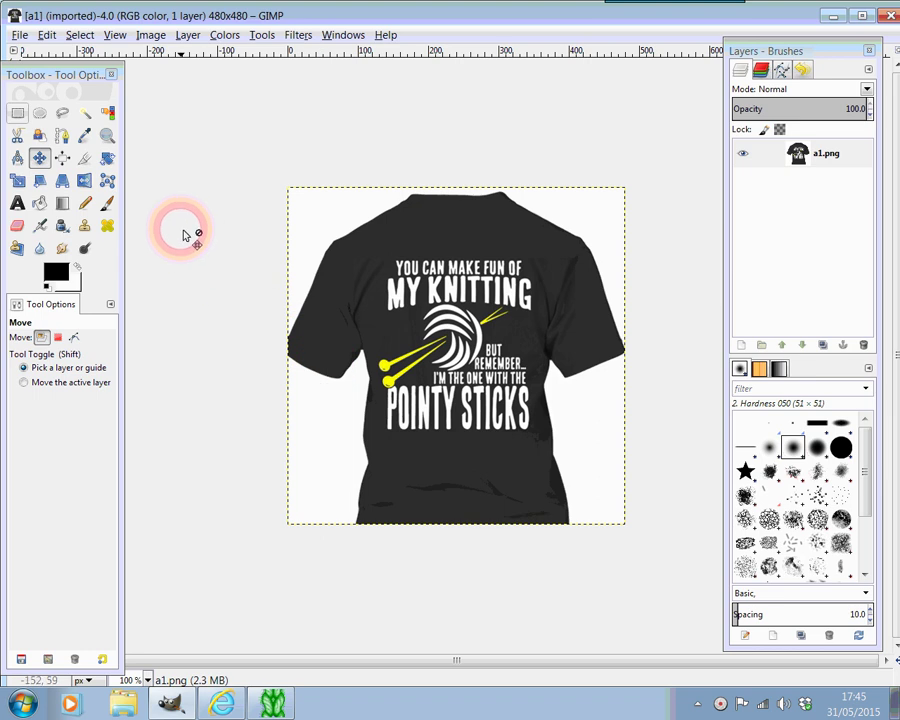
Crop the picture to a box around the slogan on the shirt's back, giving 233×270 pixels
left_click(18, 115)
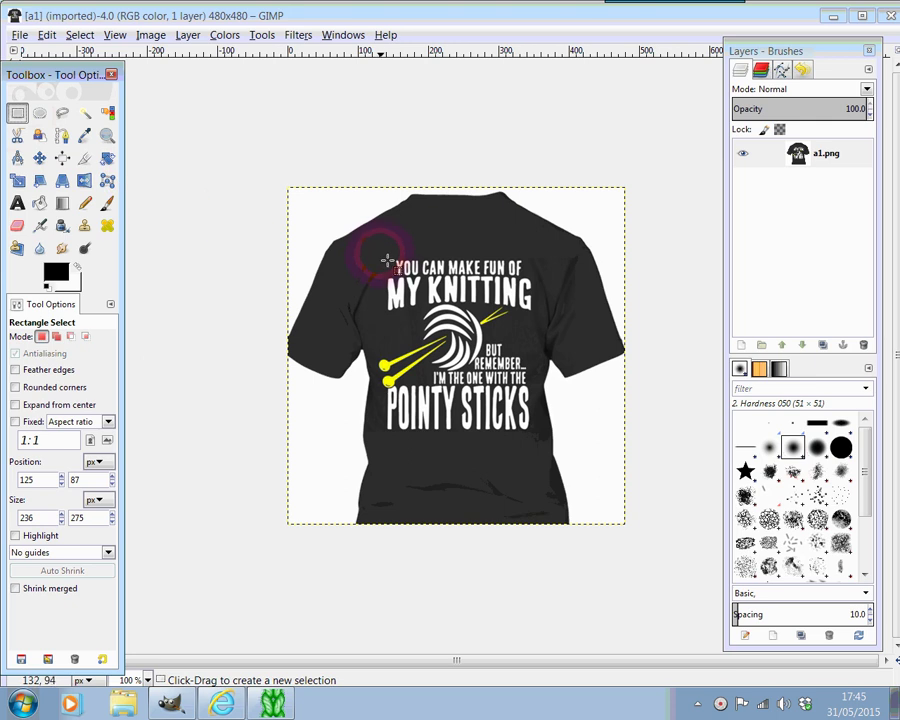
left_click_drag(375, 251, 541, 445)
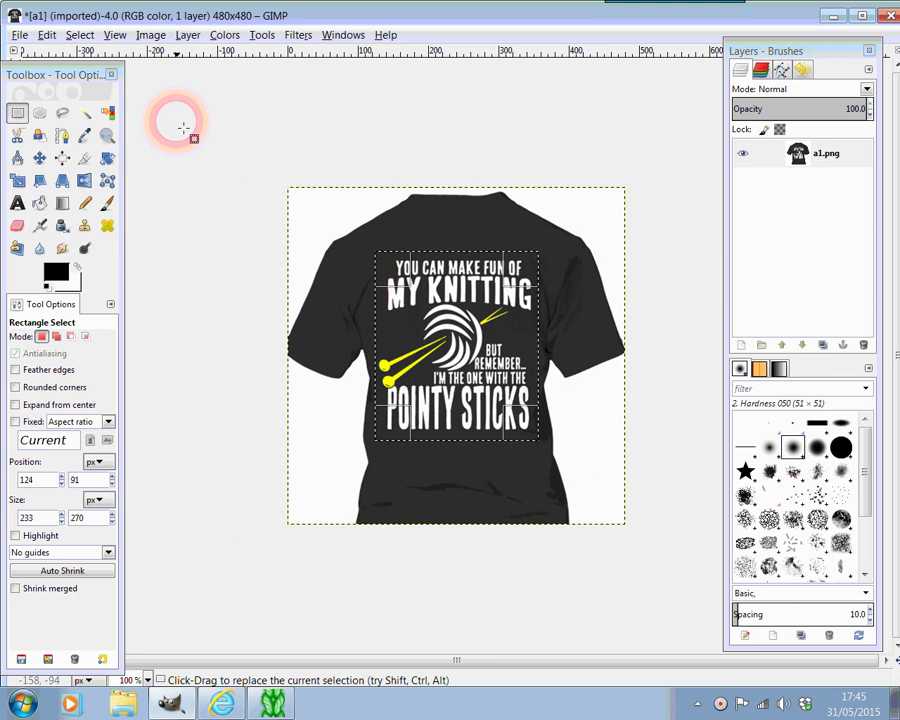
left_click(152, 36)
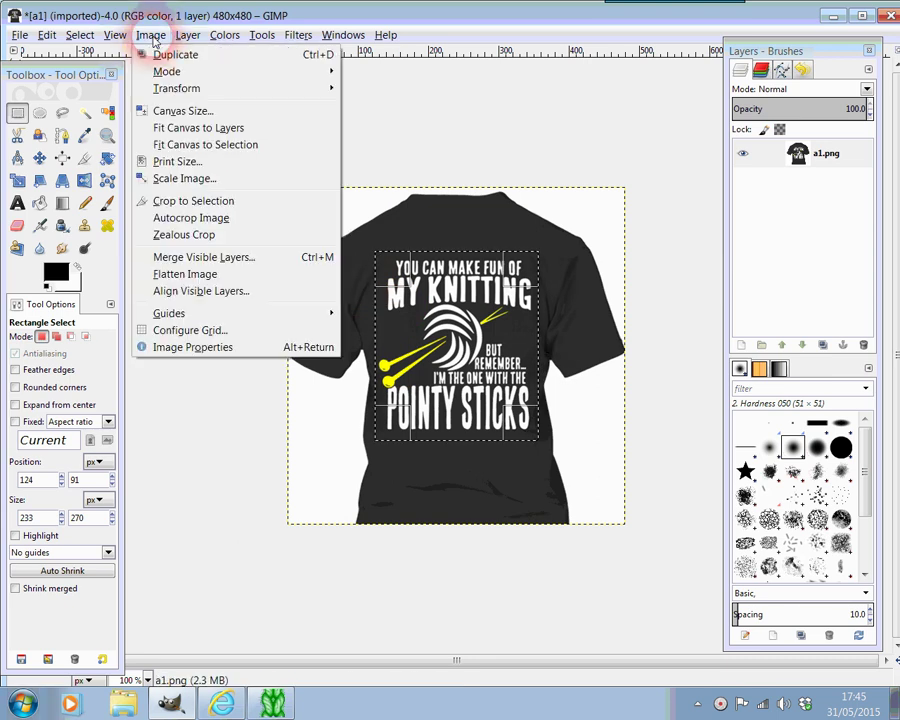
left_click(172, 205)
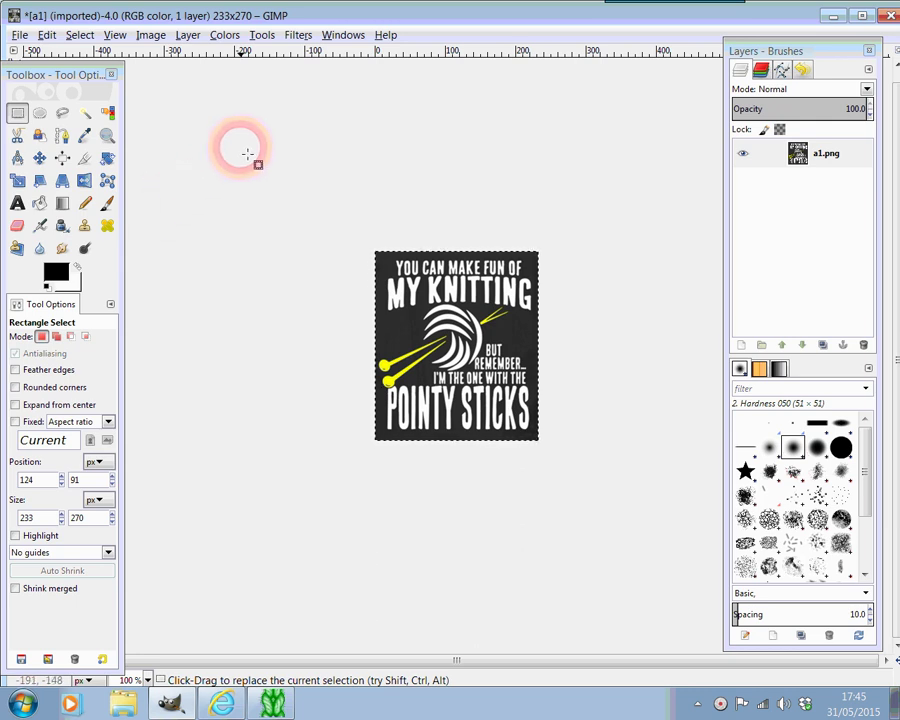
Run Blur > Pixelize on the cropped slogan with 1×1 pixel width and height
left_click(299, 36)
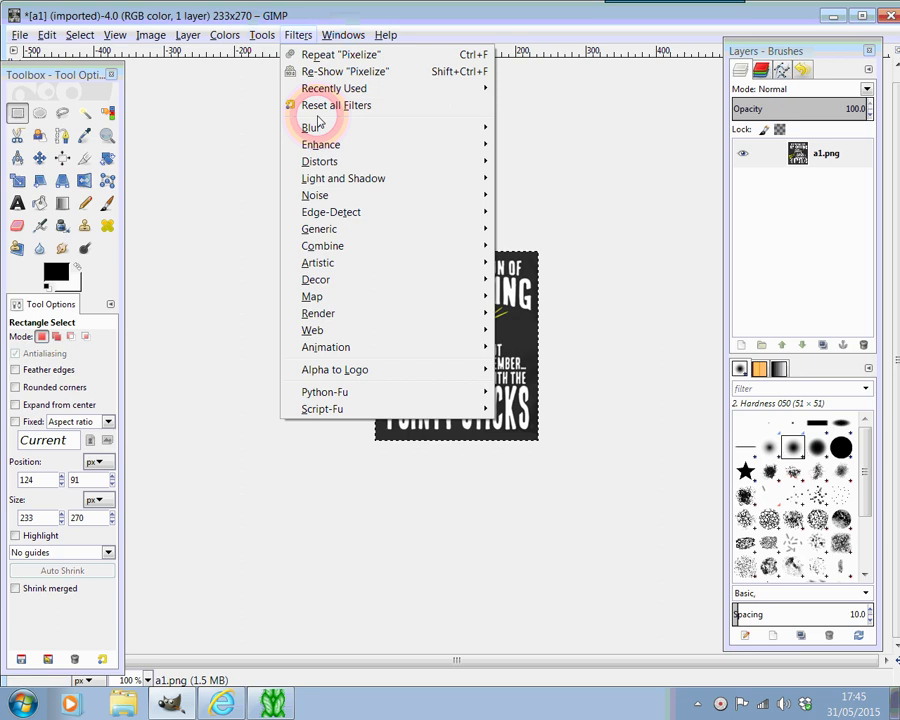
mouse_move(338, 134)
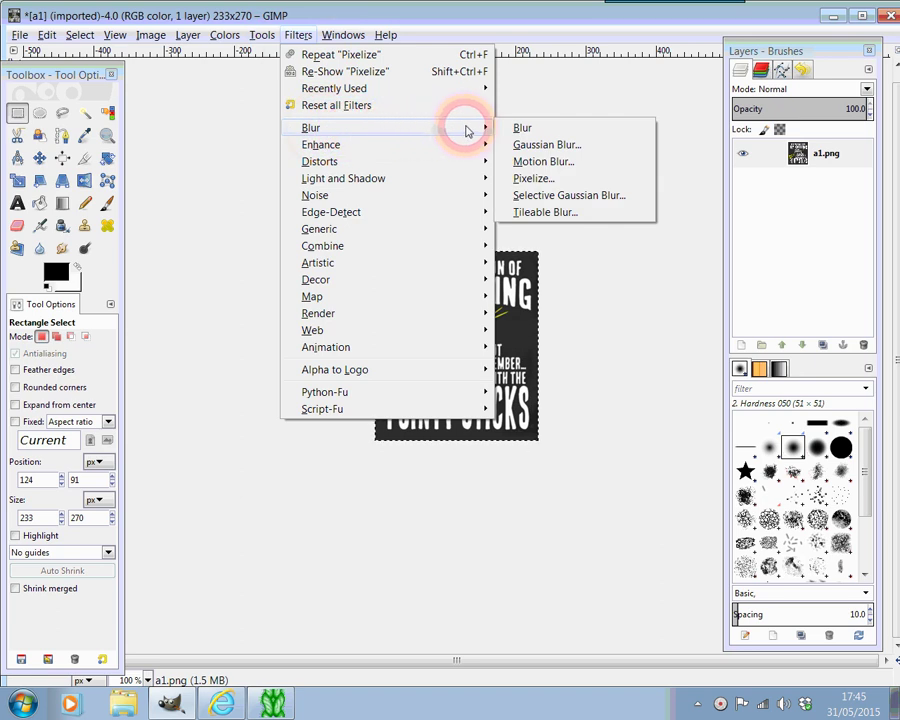
left_click(536, 179)
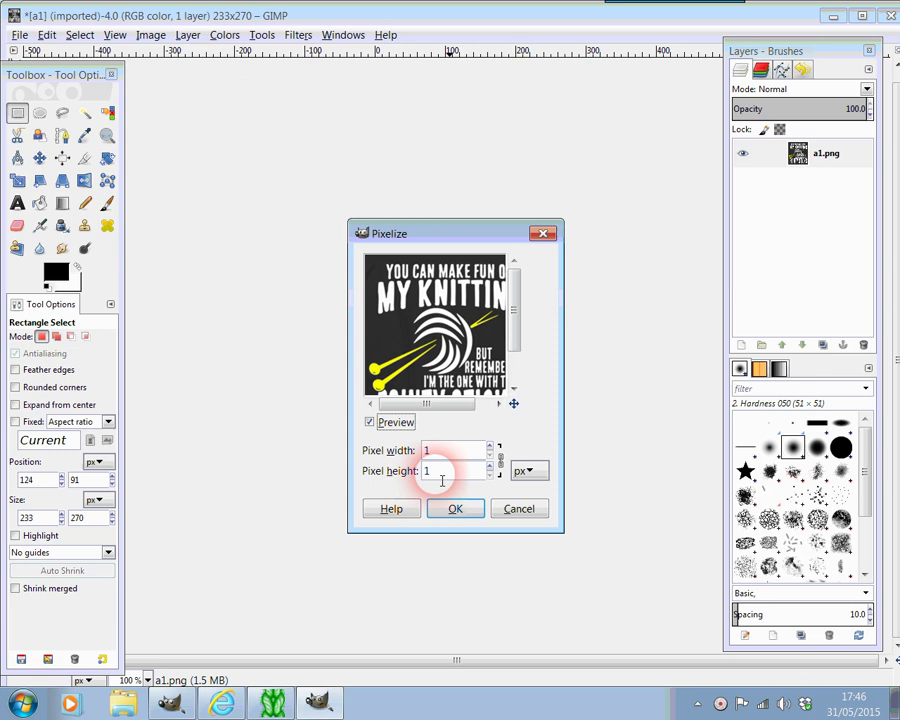
left_click(456, 509)
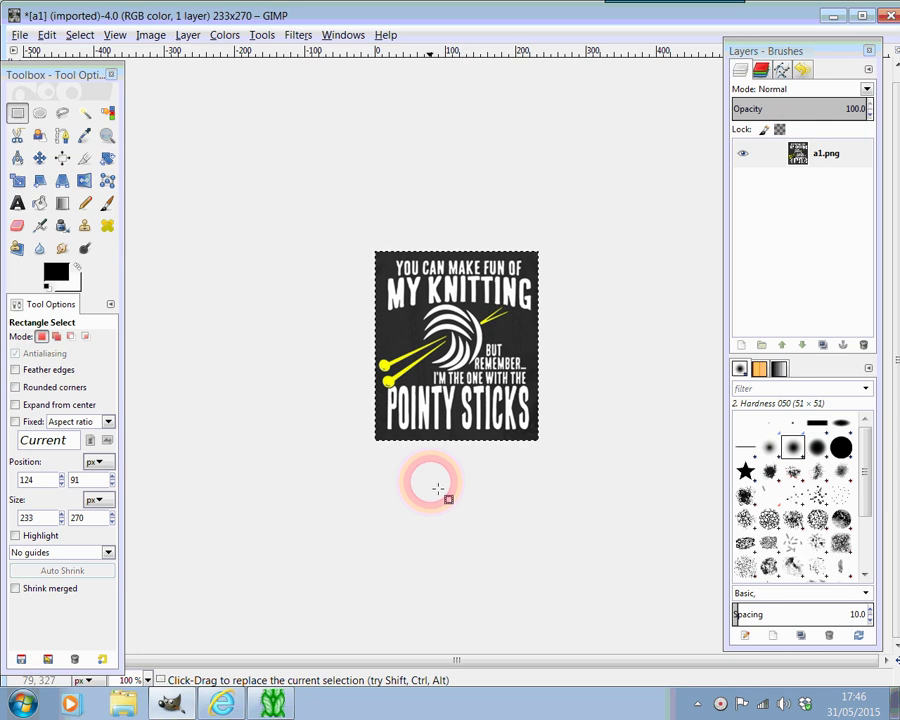
Switch the image to Indexed mode using the black-and-white 1-bit palette, dithering None
left_click(150, 36)
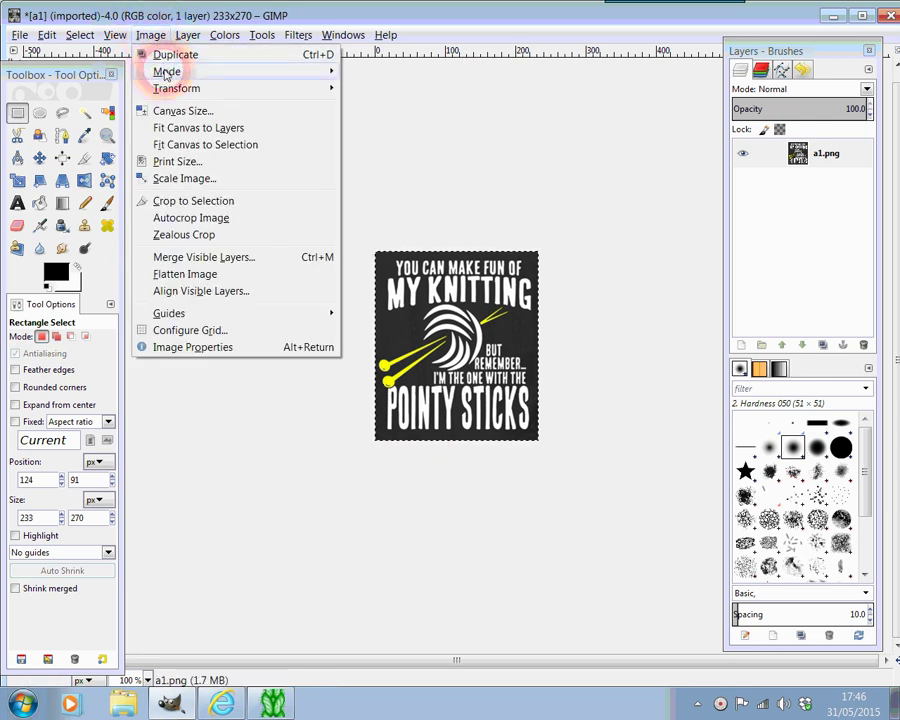
mouse_move(167, 74)
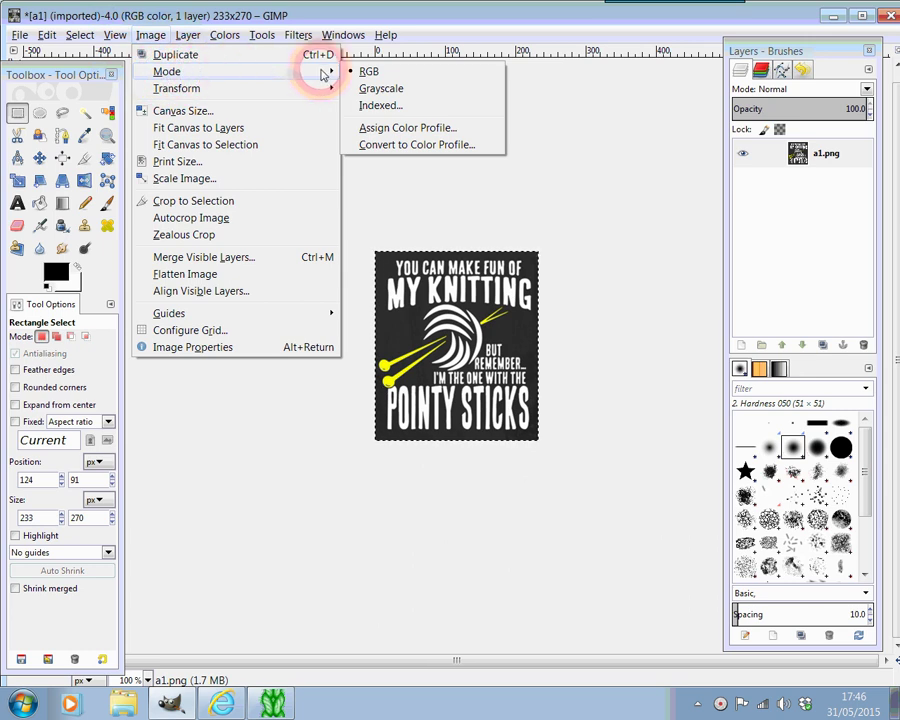
left_click(379, 107)
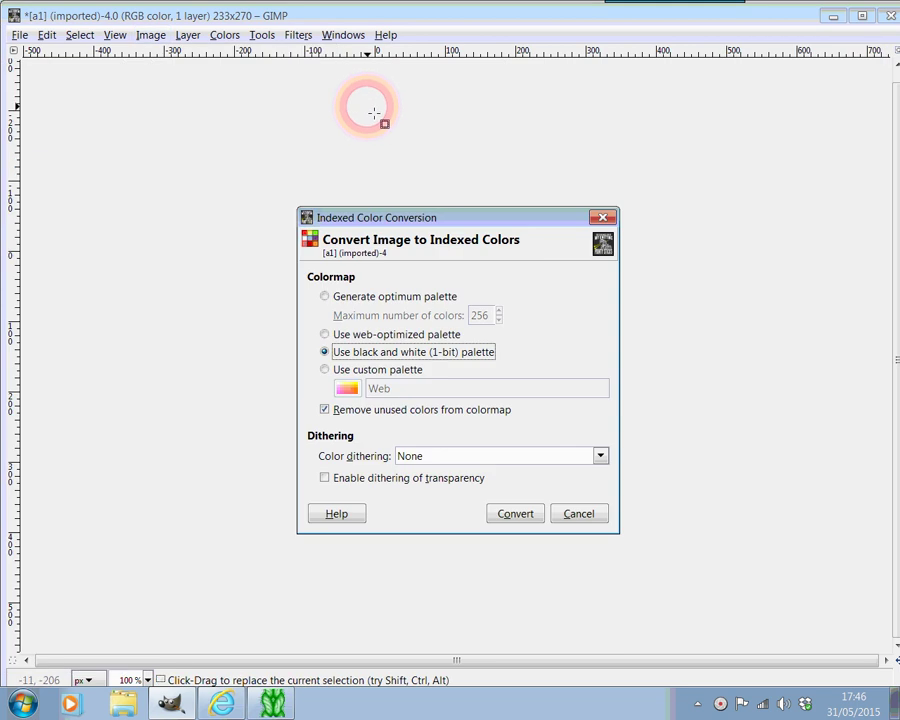
left_click(366, 356)
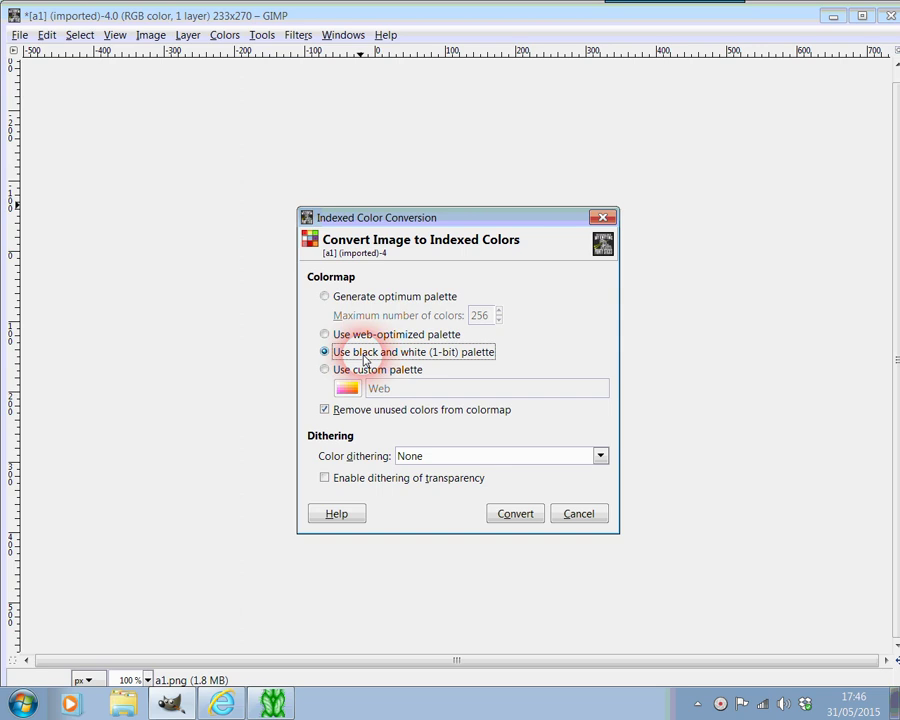
left_click(516, 514)
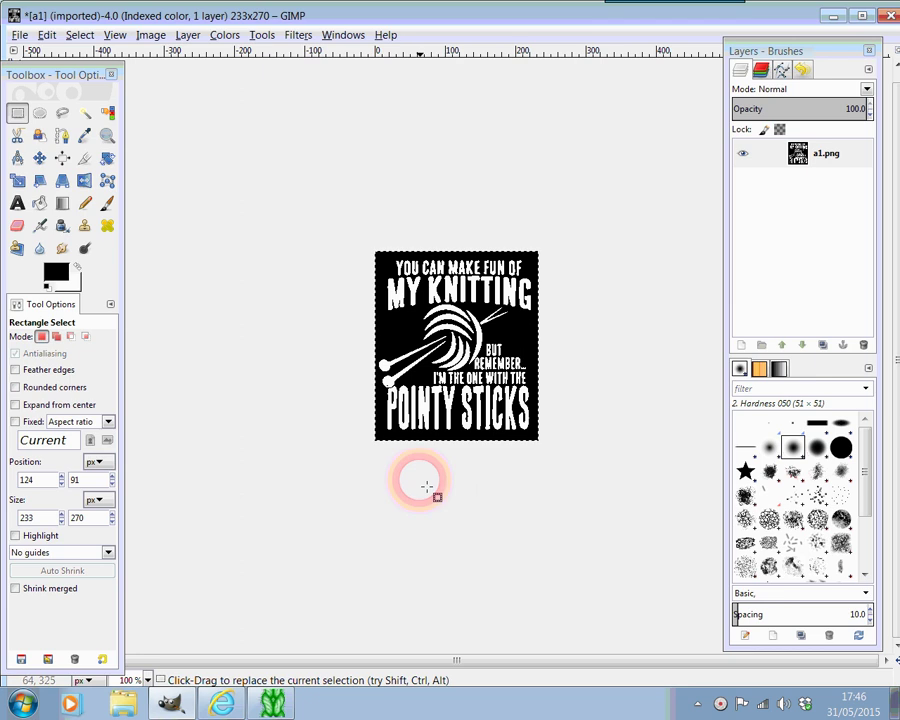
Export the image as PNG, replacing the existing a1.png in the A1 folder
left_click(21, 36)
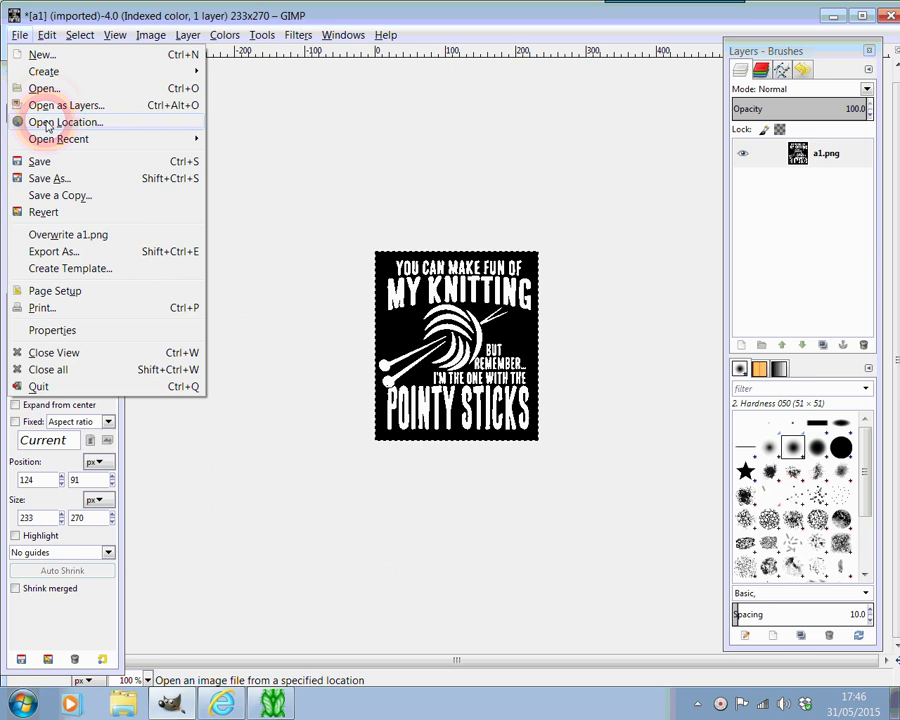
left_click(52, 252)
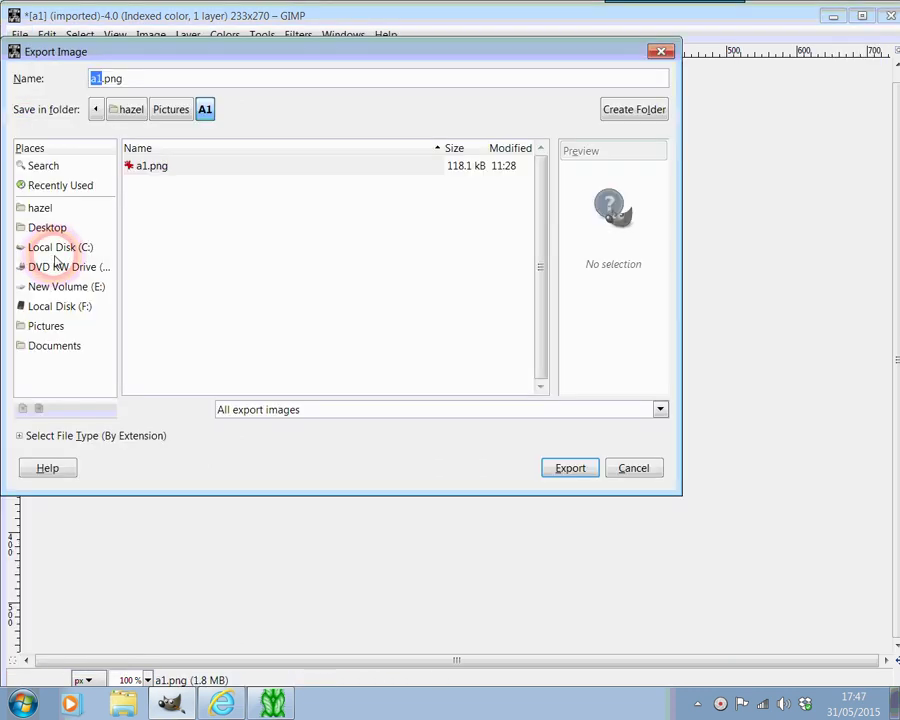
left_click(160, 166)
left_click(570, 468)
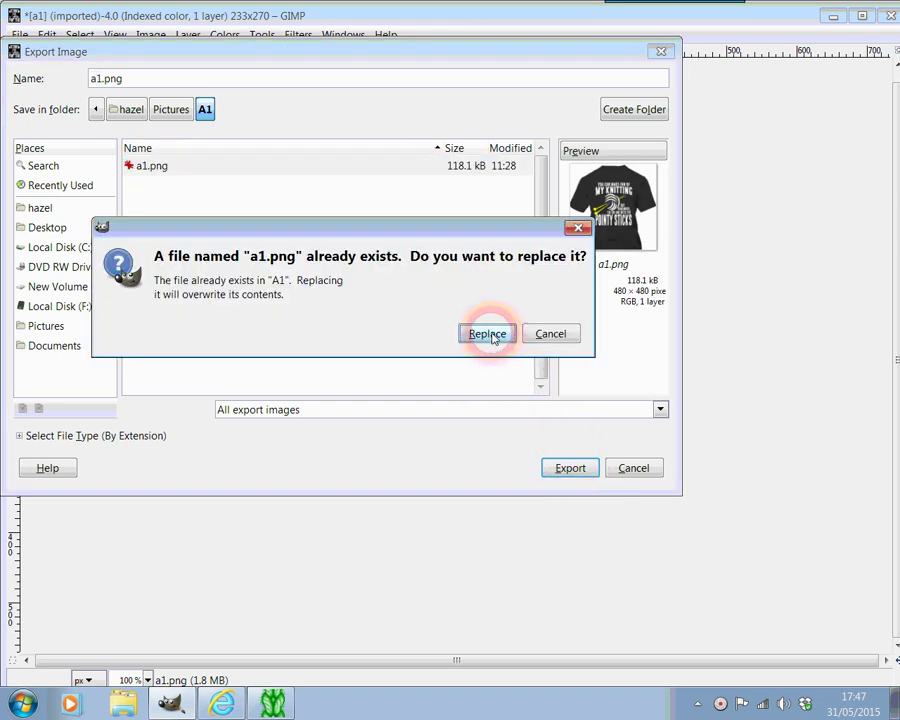
left_click(490, 335)
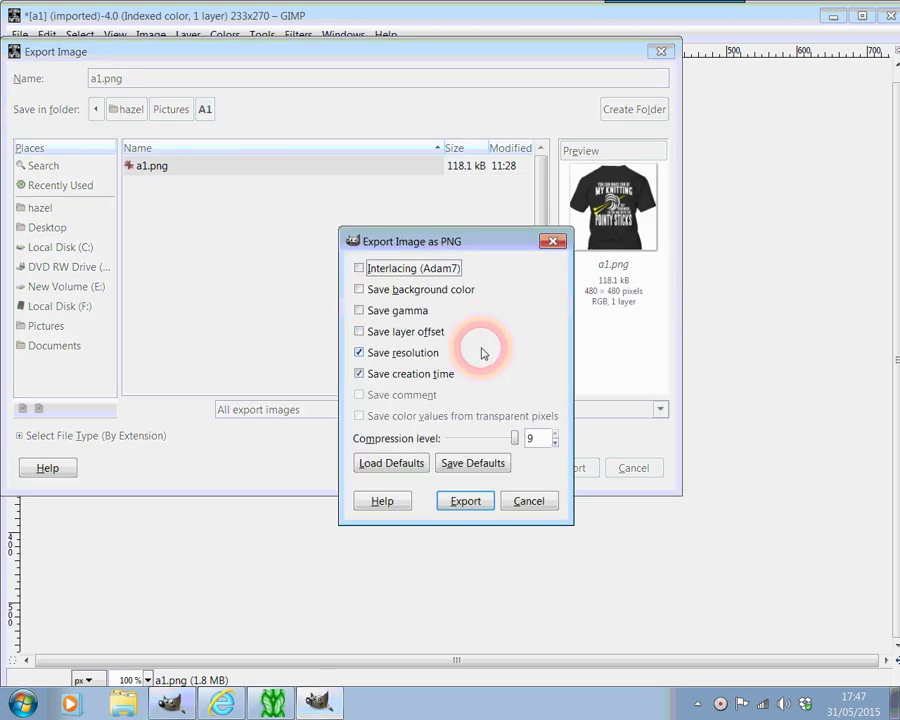
left_click(463, 502)
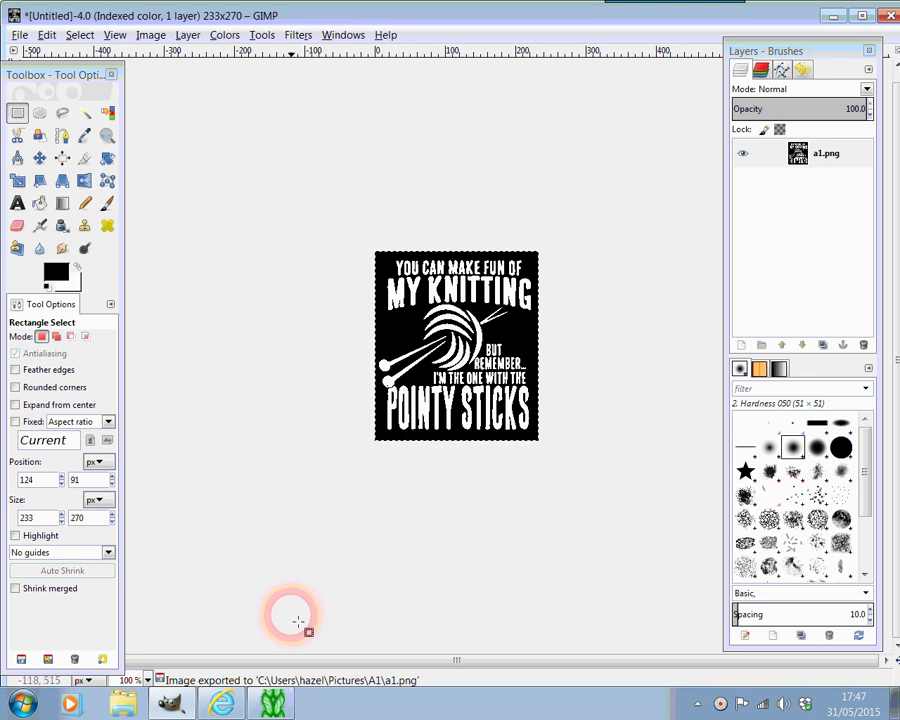
Start a new Standard Garment Styling garment with the default knitting method on the Brother KH950i
left_click(272, 705)
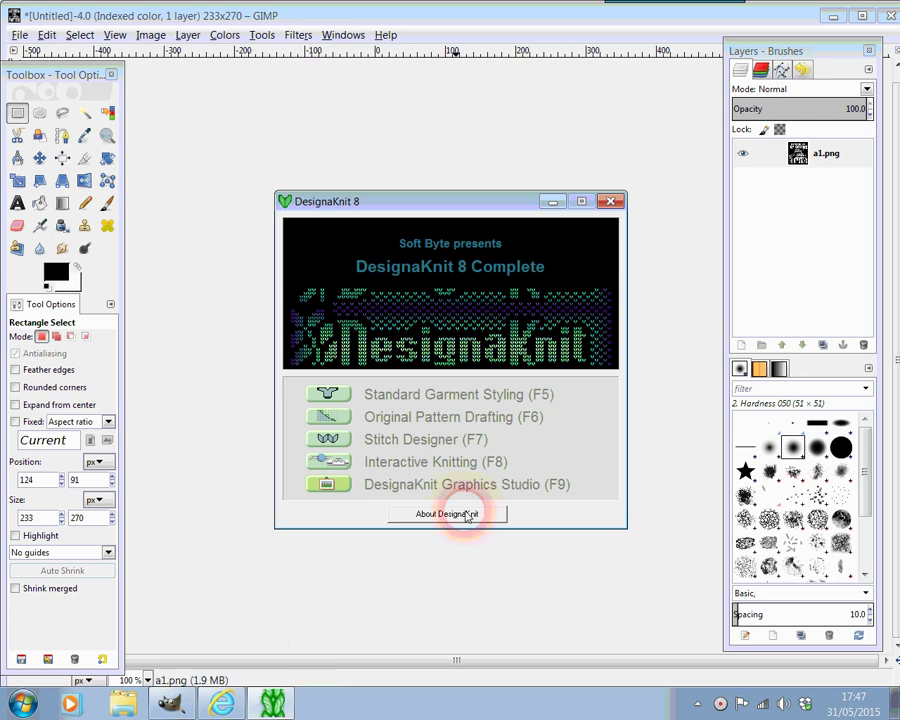
left_click(449, 396)
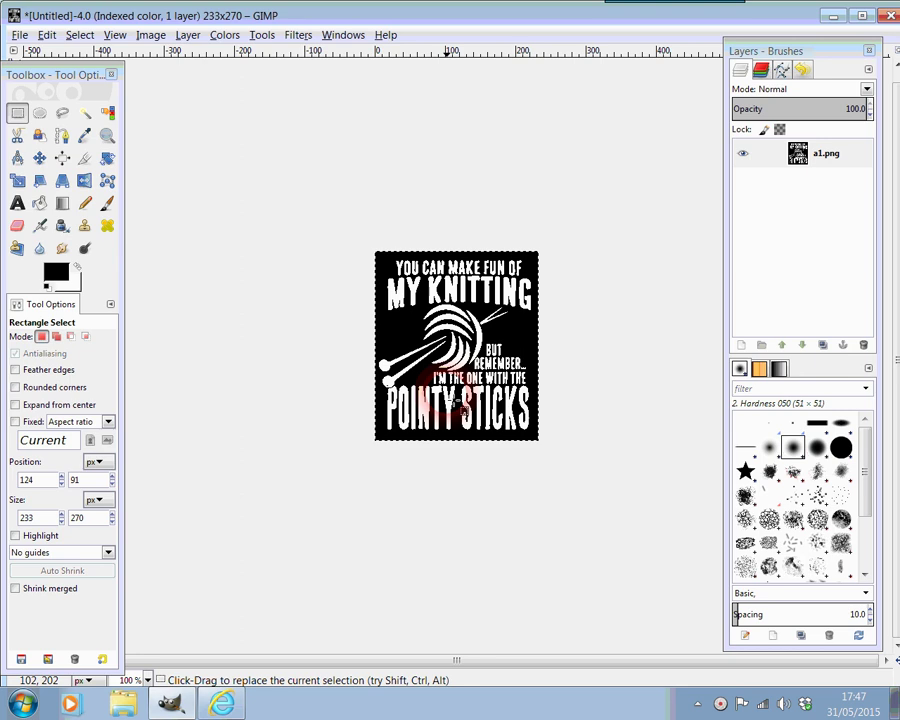
left_click(413, 296)
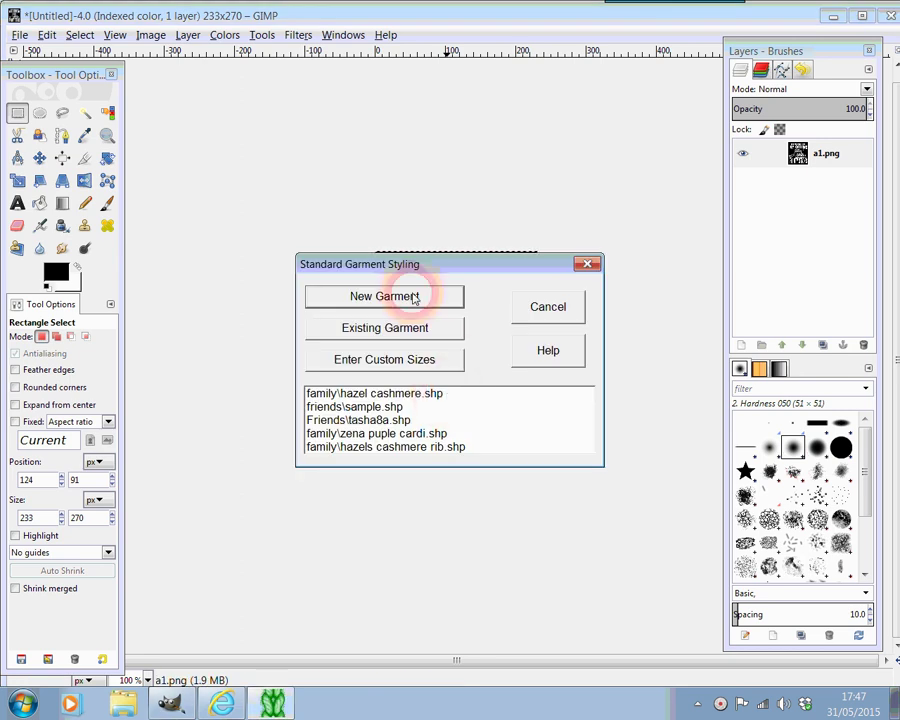
left_click(645, 207)
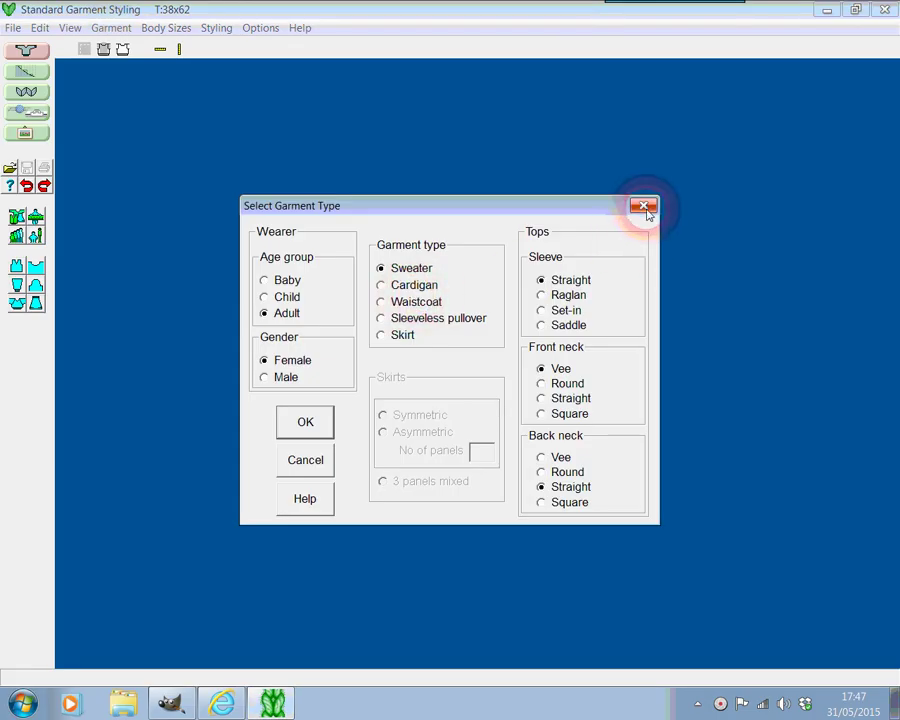
left_click(305, 422)
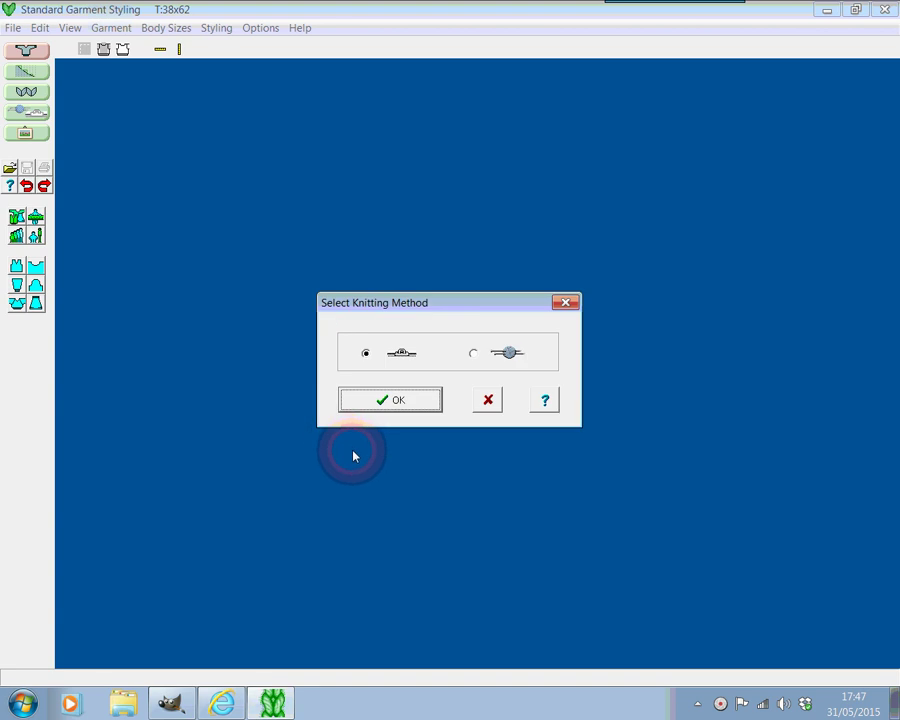
left_click(391, 408)
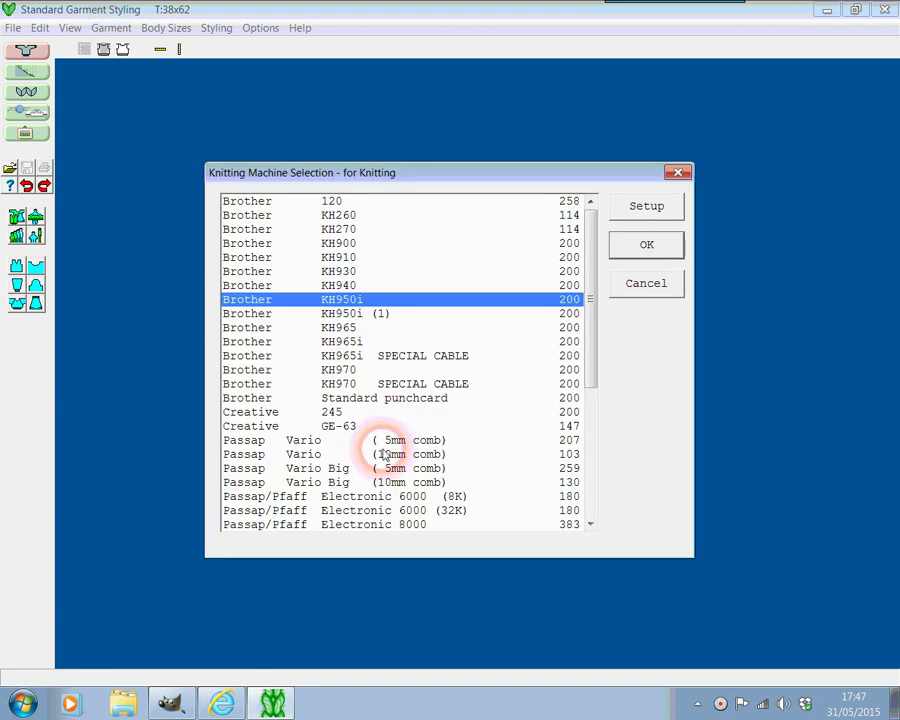
left_click(641, 244)
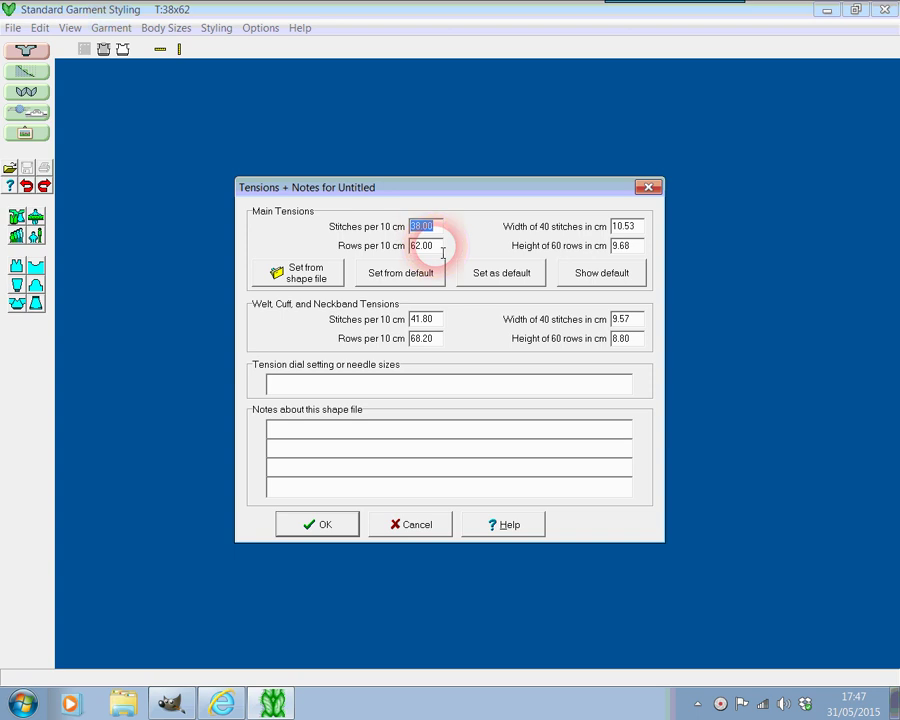
Save the 38 stitches × 62 rows per 10 cm tension as default and skip the ease table
left_click(504, 281)
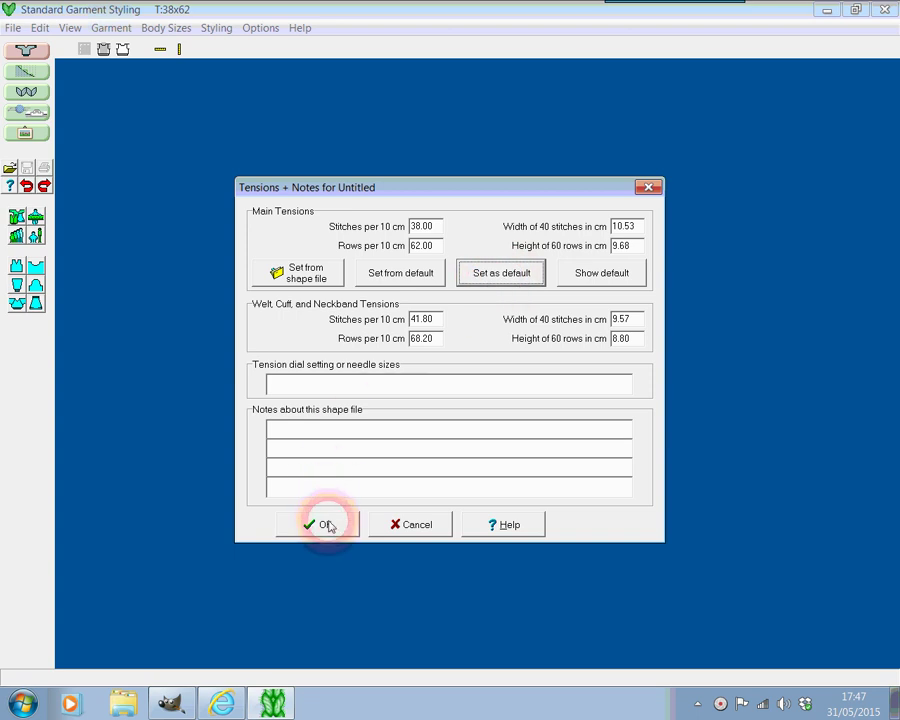
left_click(326, 526)
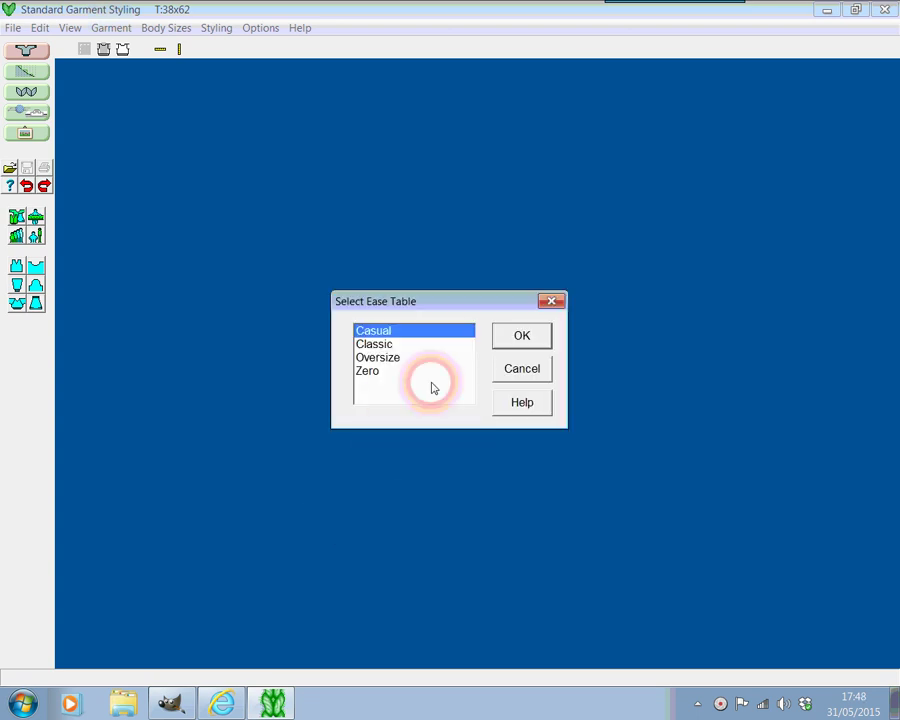
left_click(551, 301)
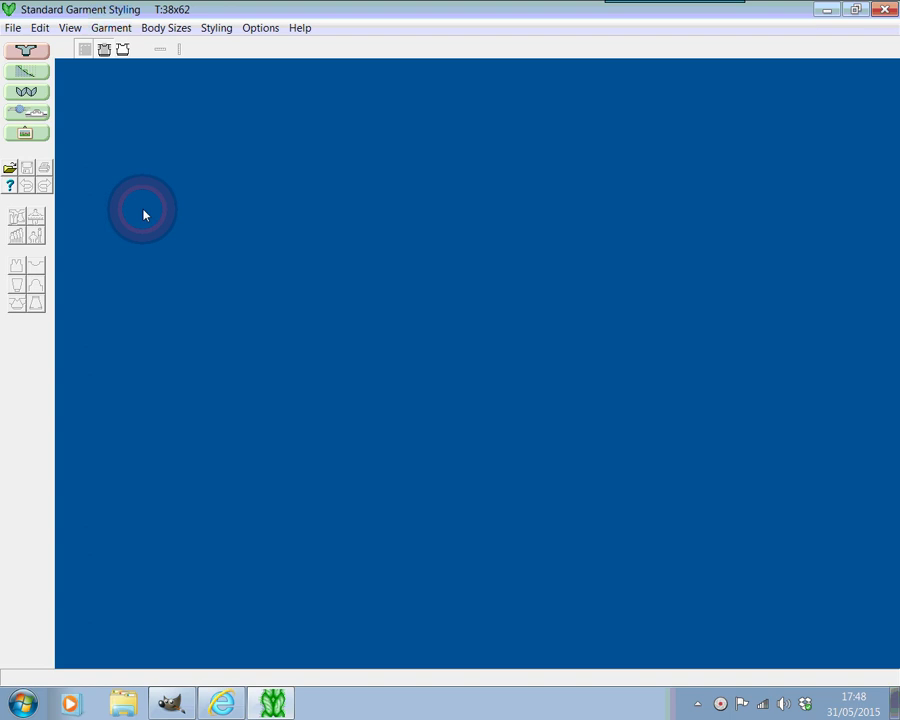
Load the 233×270 a1.png slogan graphic from the A1 folder into Graphics Studio
left_click(27, 137)
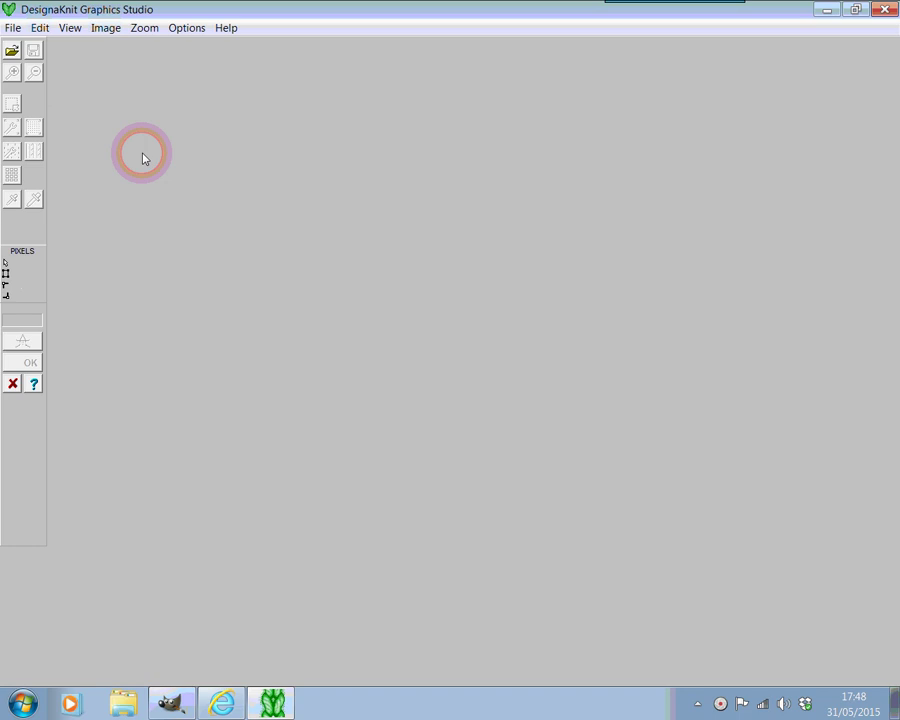
left_click(13, 28)
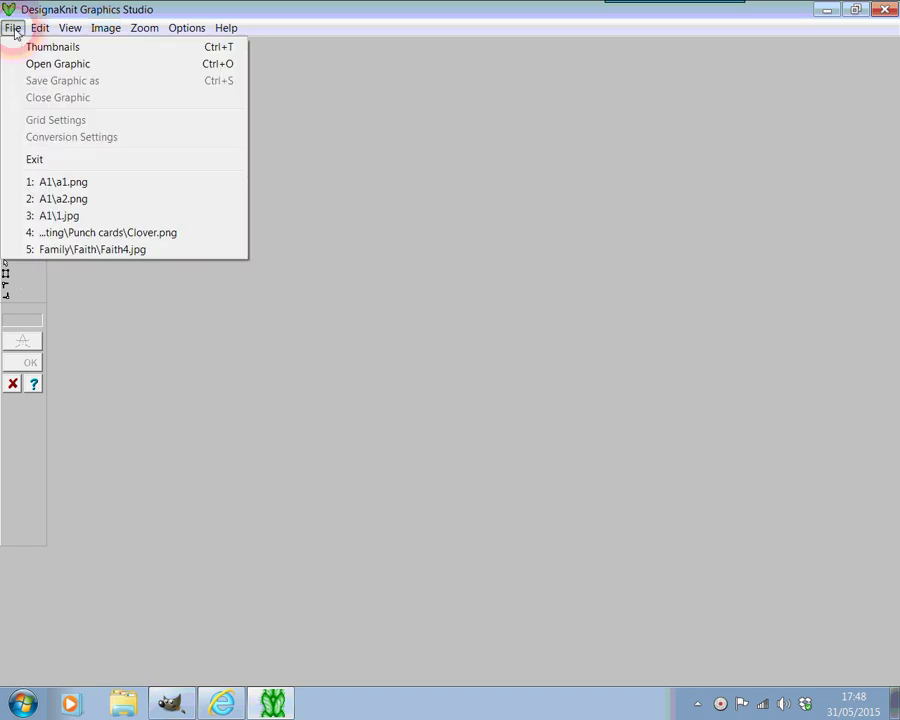
left_click(46, 66)
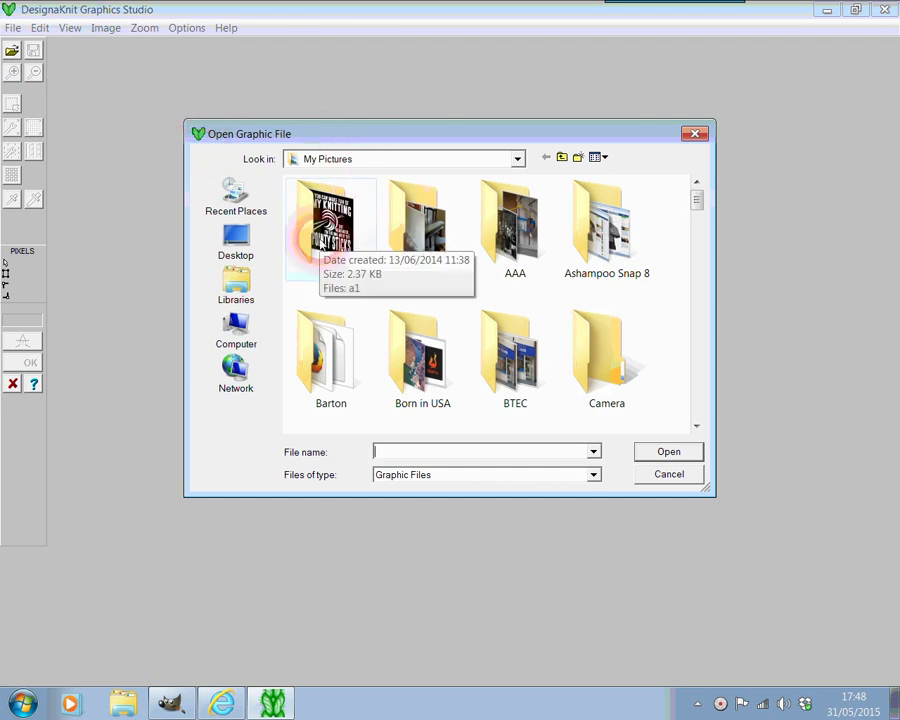
double_click(321, 235)
left_click(328, 228)
double_click(330, 228)
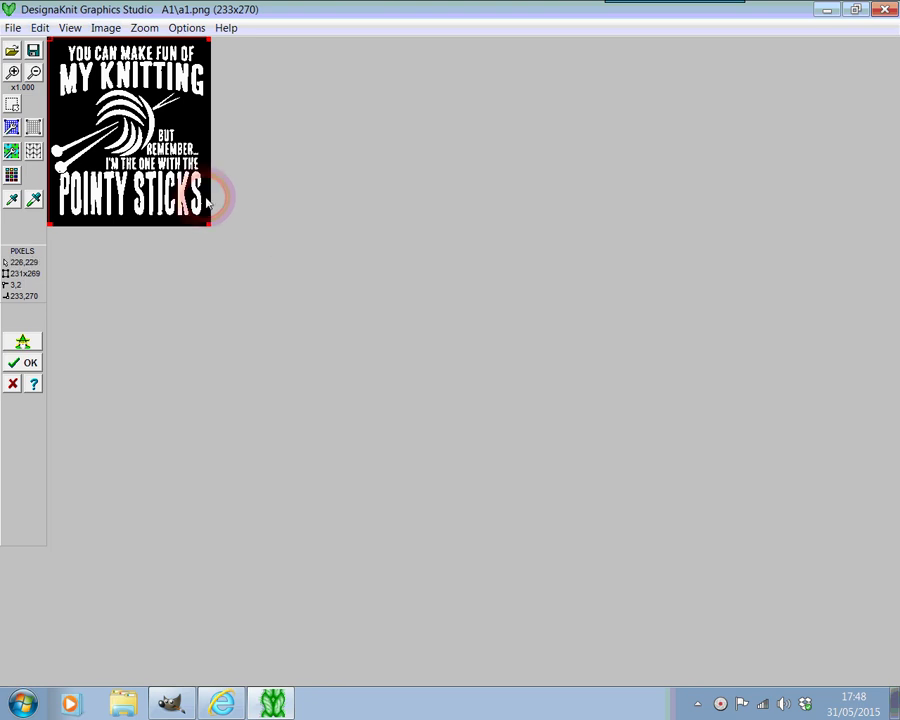
Set the image's Grid Settings to 200 stitches by 188 rows
left_click(14, 134)
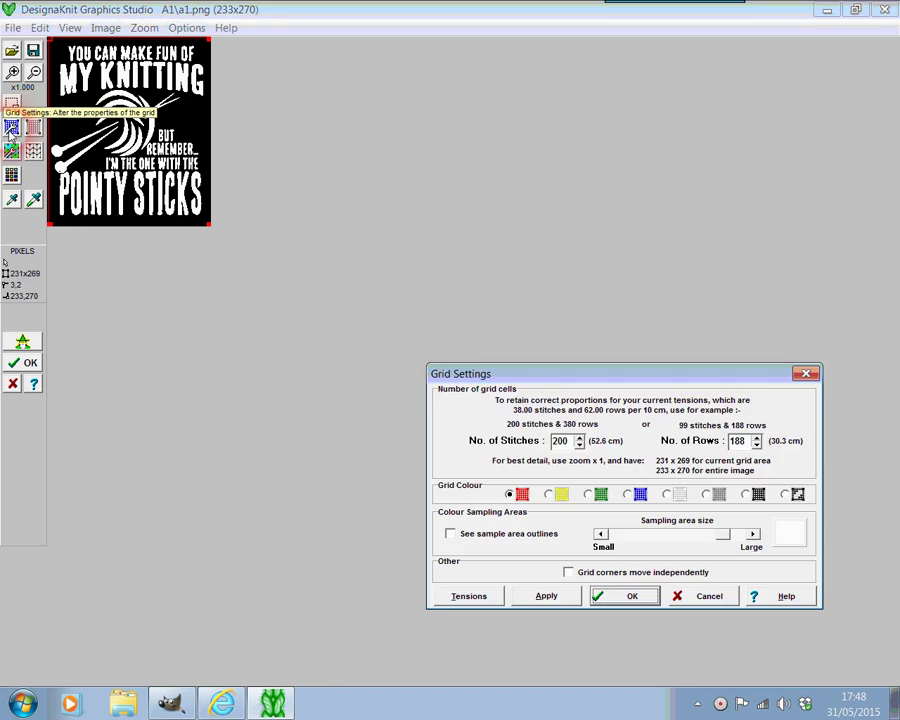
left_click(551, 443)
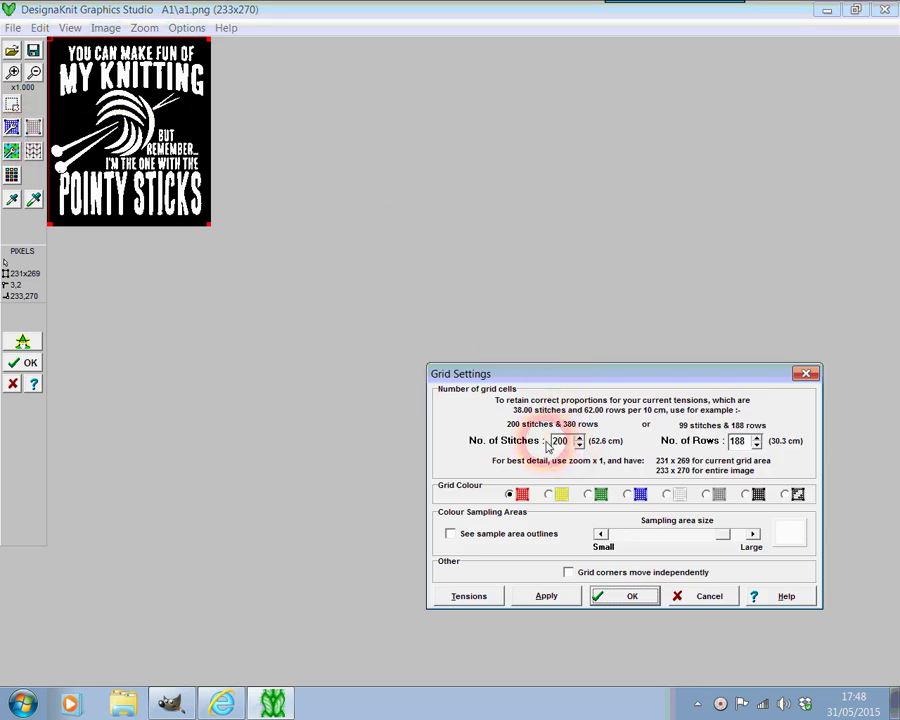
left_click(746, 443)
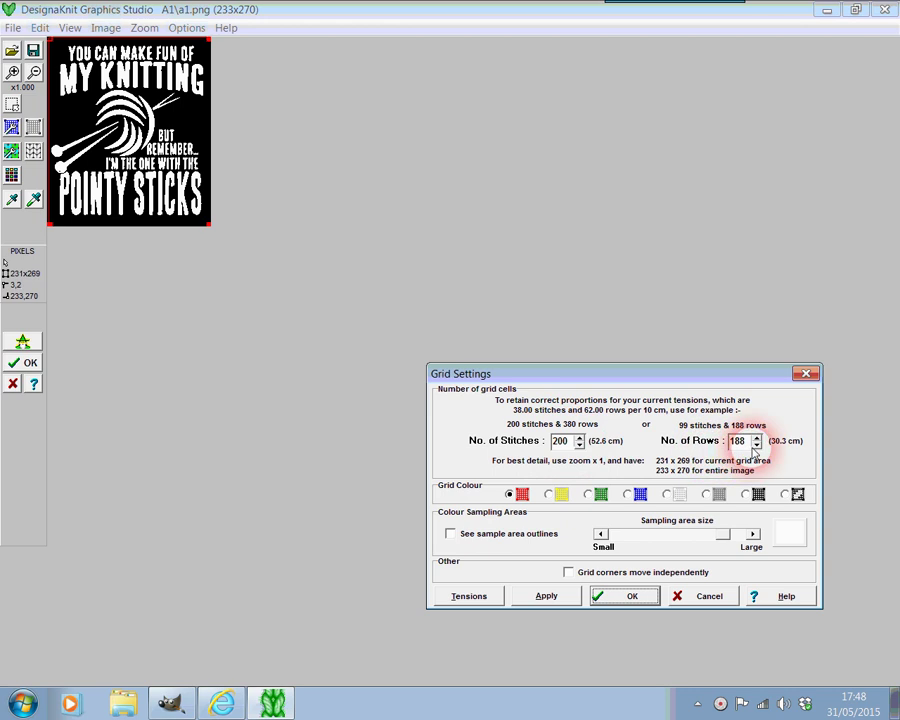
left_click(606, 597)
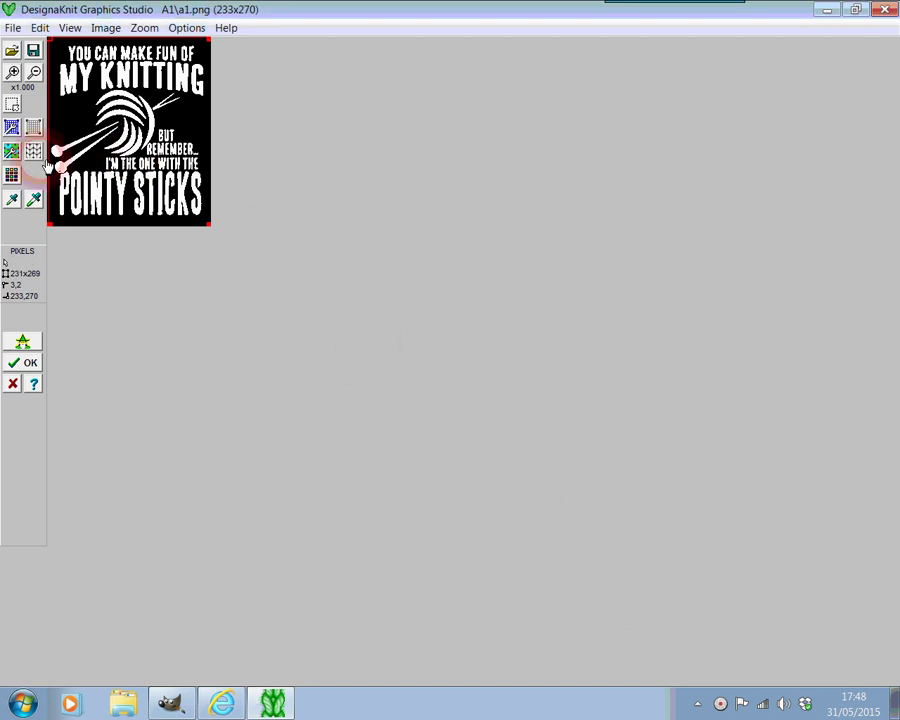
Apply black and white as the only yarn colours, preview the stitch conversion, and finish it
left_click(12, 177)
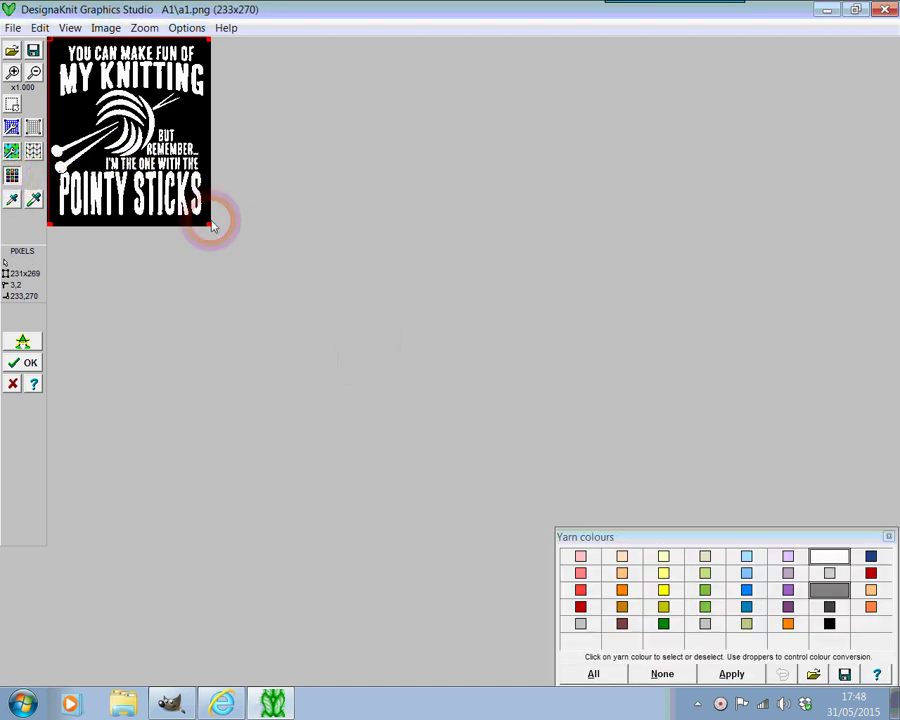
left_click(829, 623)
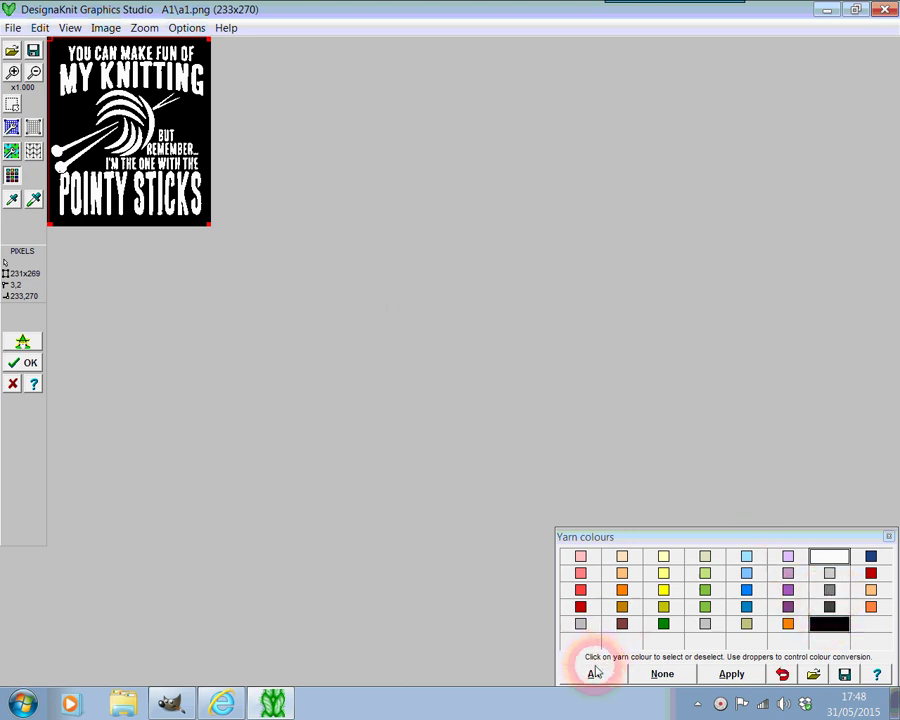
left_click(731, 674)
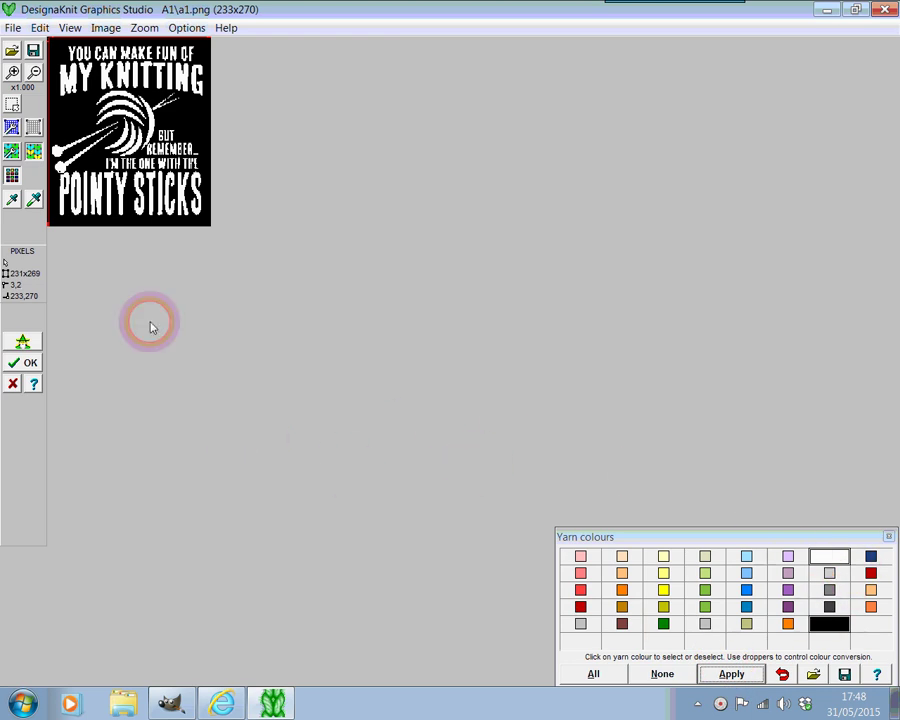
left_click(12, 175)
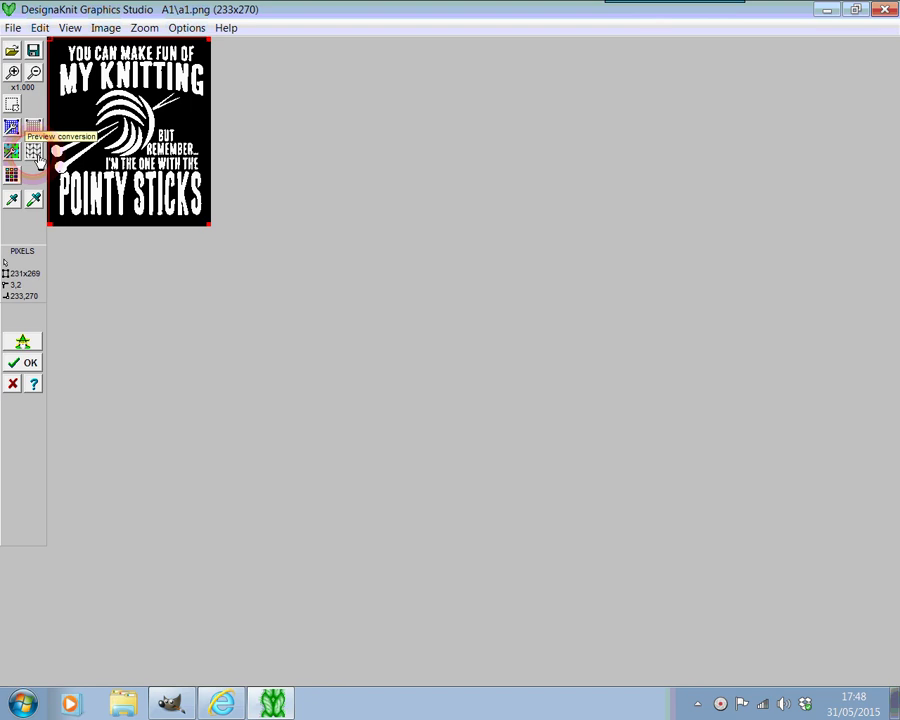
left_click(36, 153)
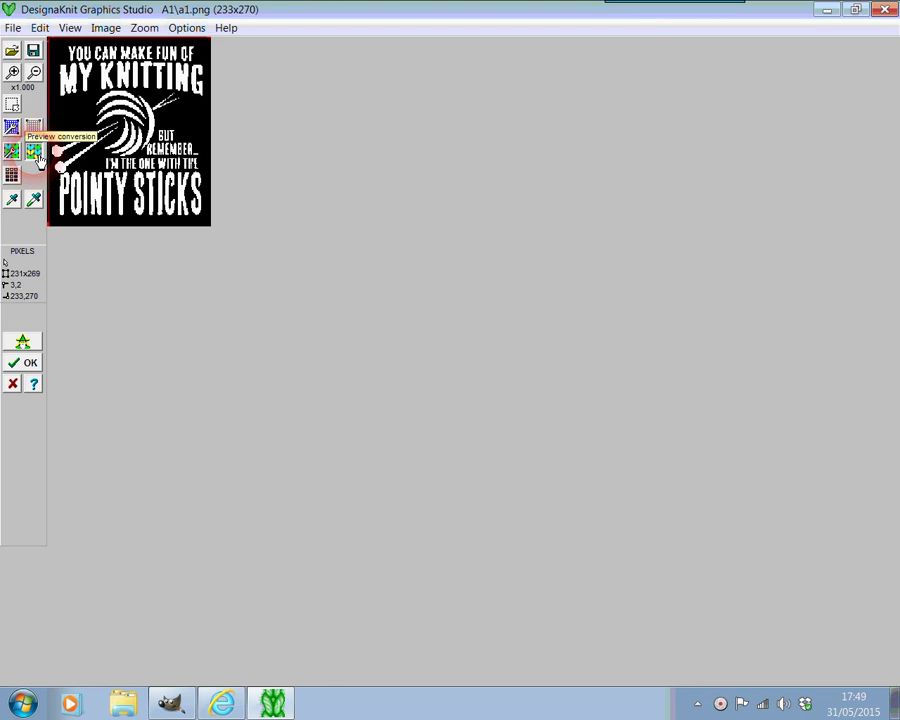
left_click(27, 366)
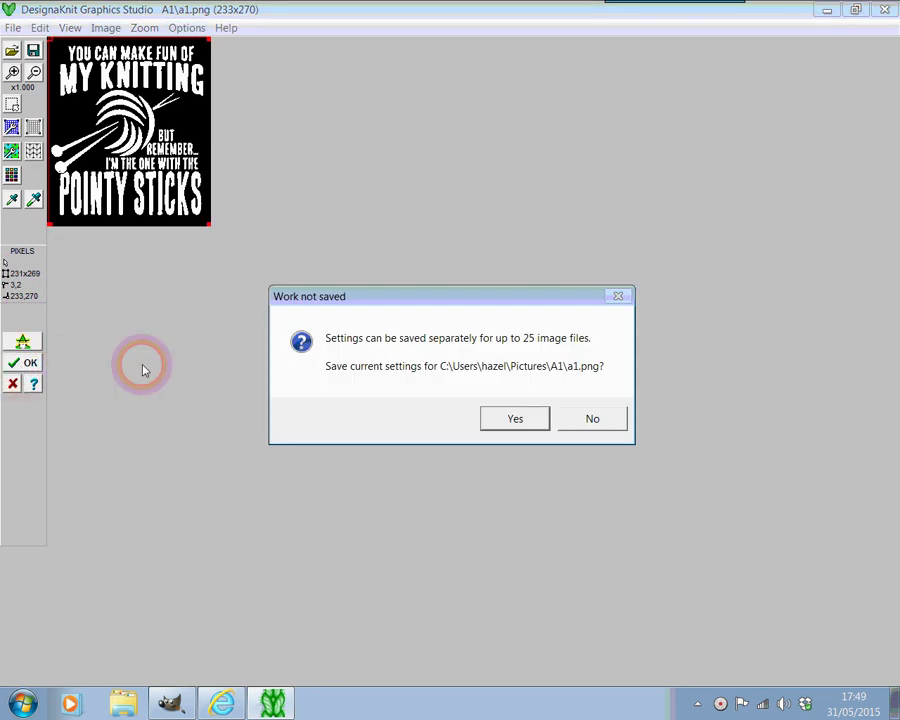
Save the a1.png conversion settings and accept Fair Isle knitting on the Brother KH950i
left_click(515, 420)
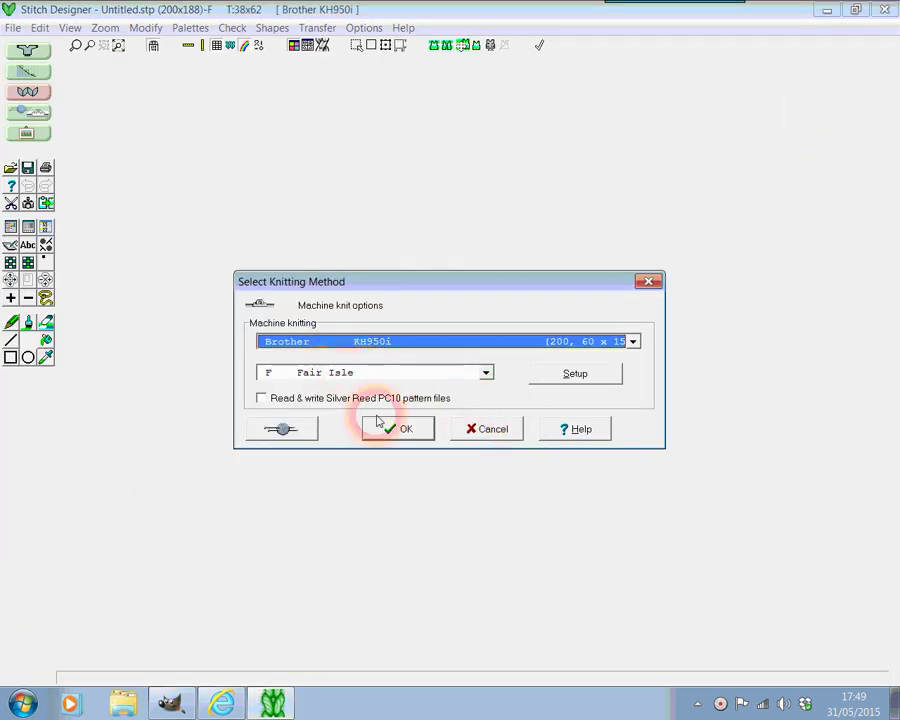
left_click(392, 427)
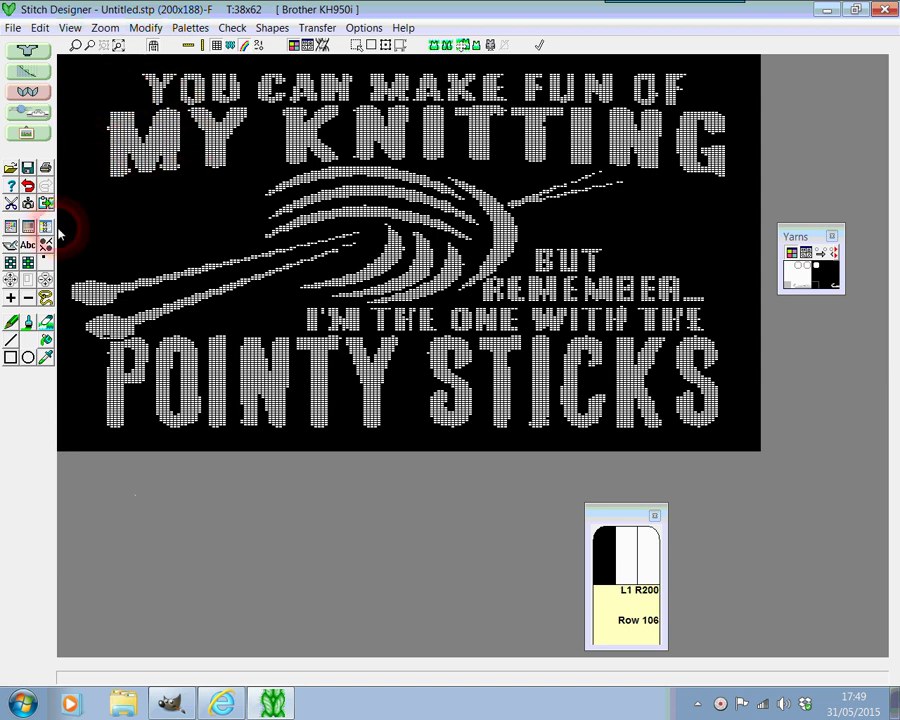
Select the Pencil tool and black yarn for freehand touch-ups, then bring up the File menu
left_click(14, 325)
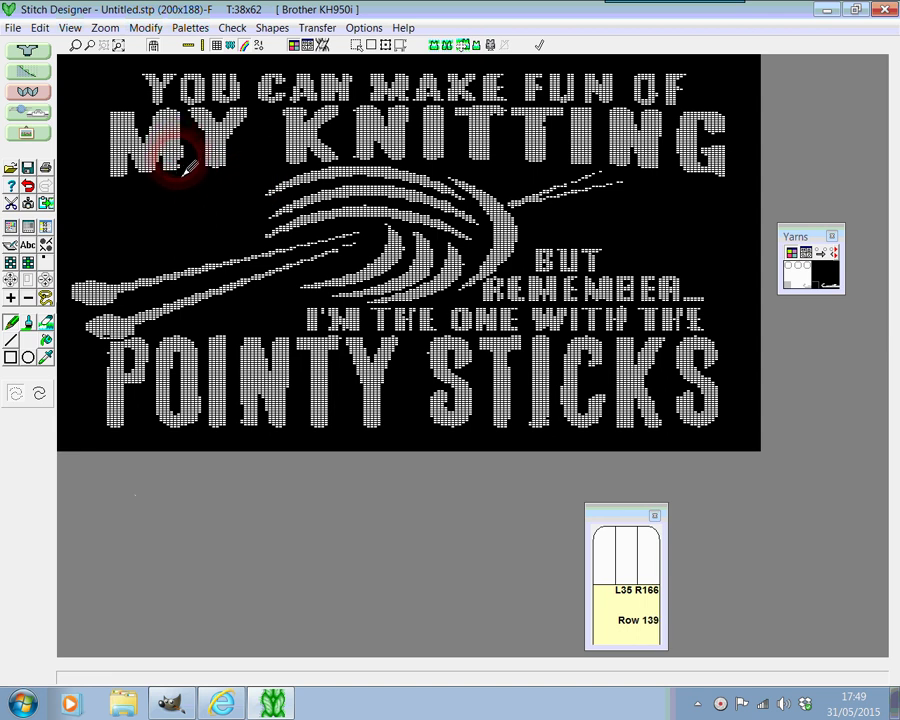
left_click(830, 276)
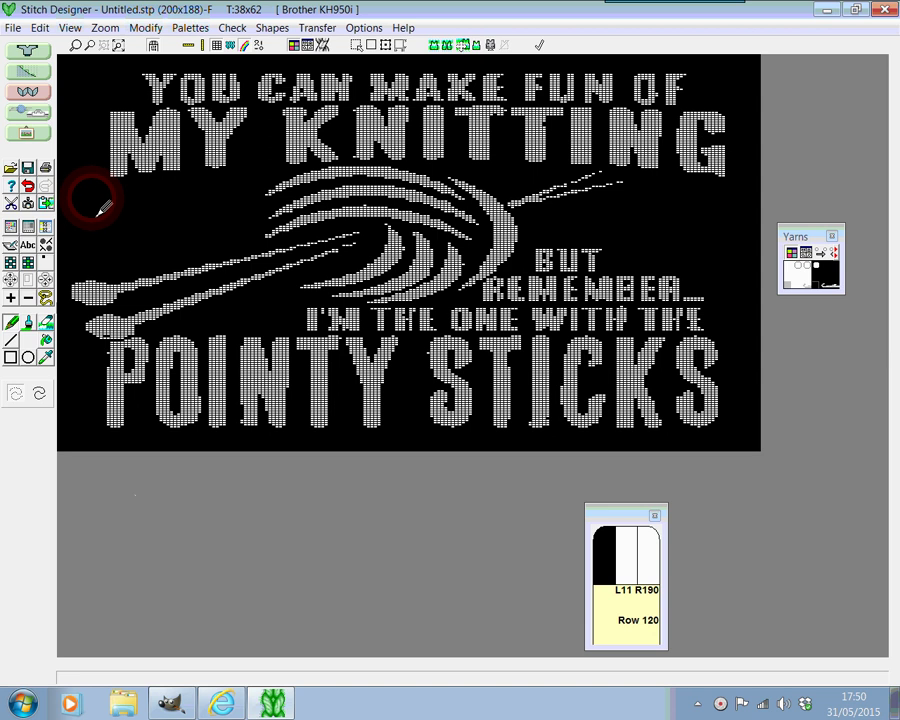
left_click(12, 28)
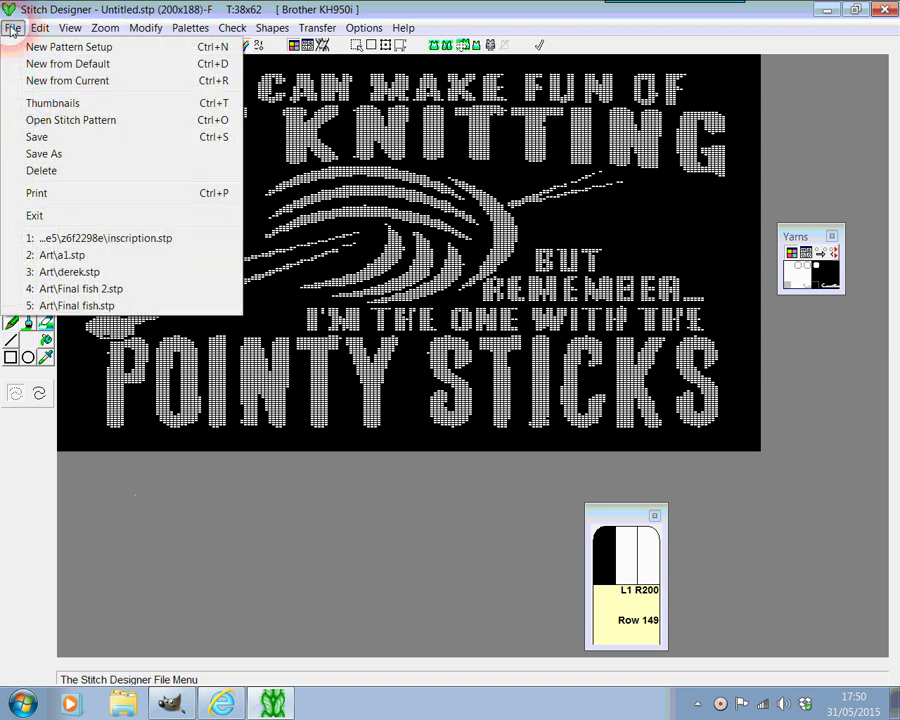
Save the stitch pattern as a1.stp in the Libraries > Pictures > A1 folder
left_click(42, 153)
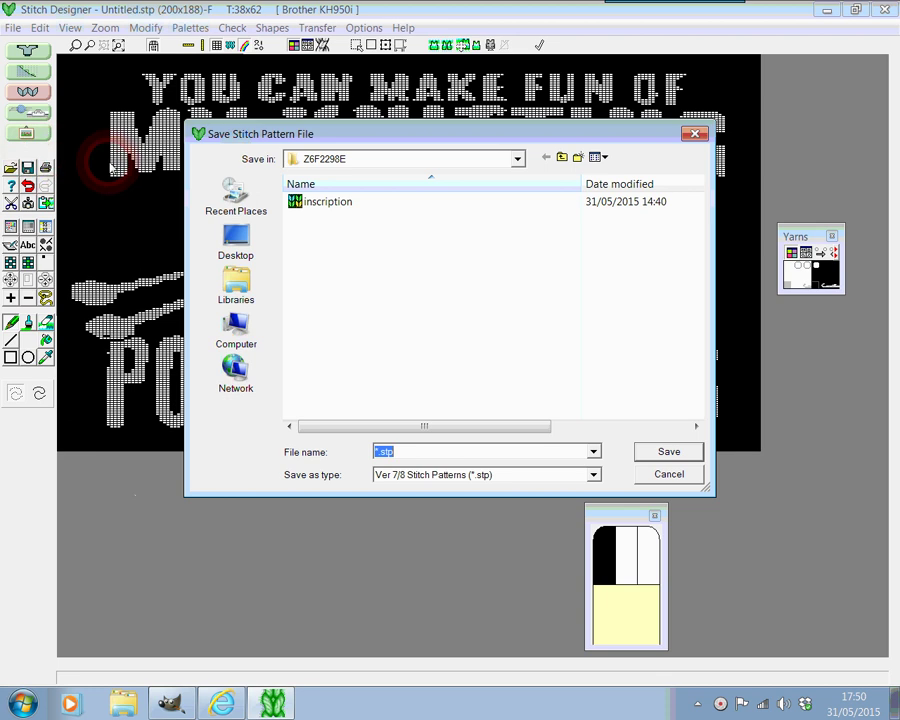
left_click(241, 291)
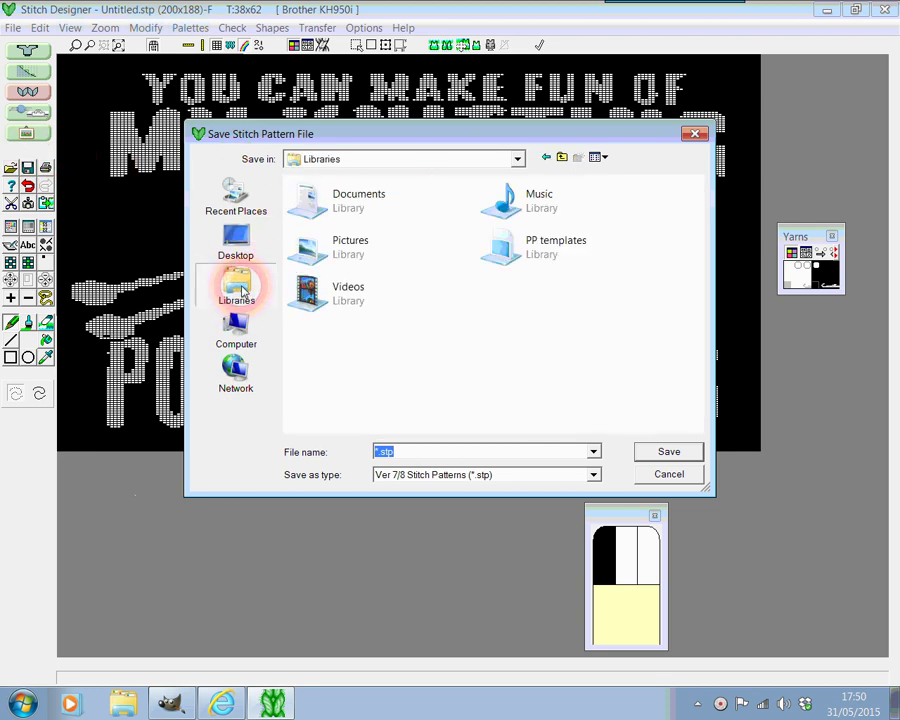
double_click(335, 248)
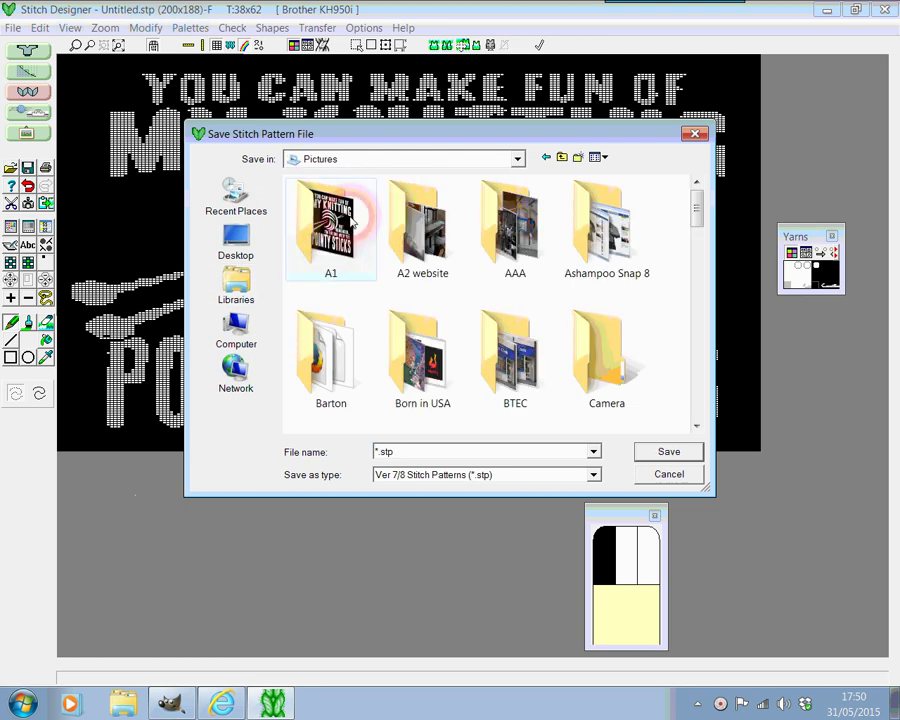
left_click(335, 235)
double_click(349, 272)
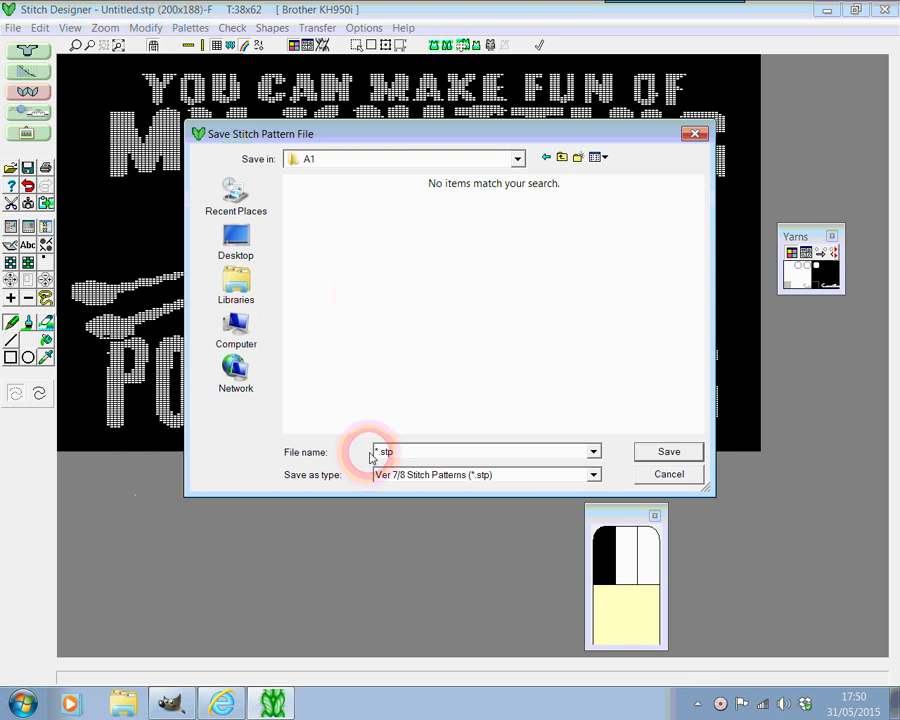
left_click_drag(370, 450, 402, 456)
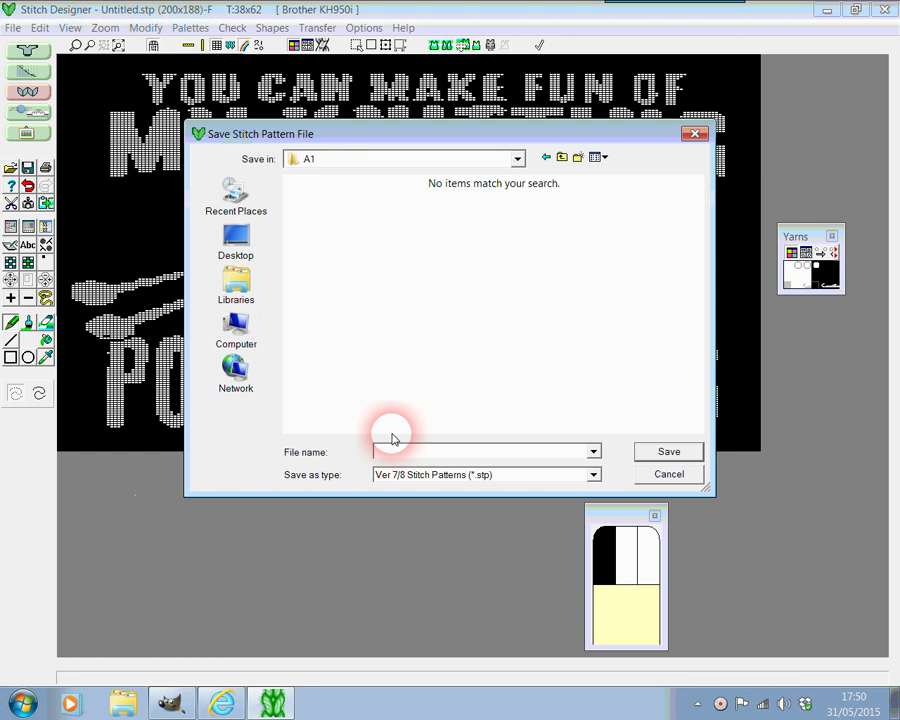
type("a")
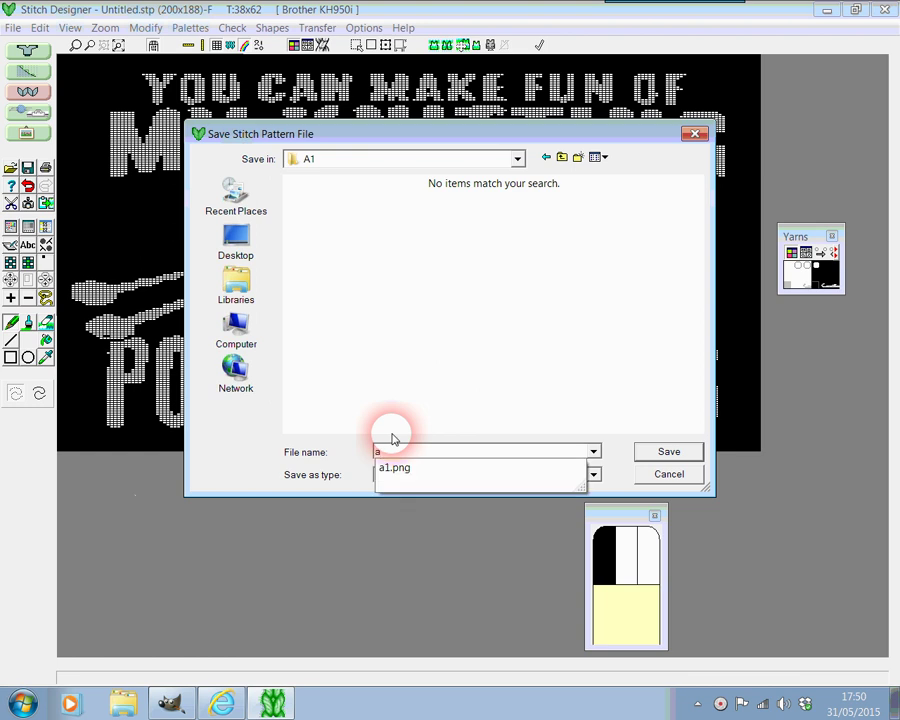
type("1")
key("Return")
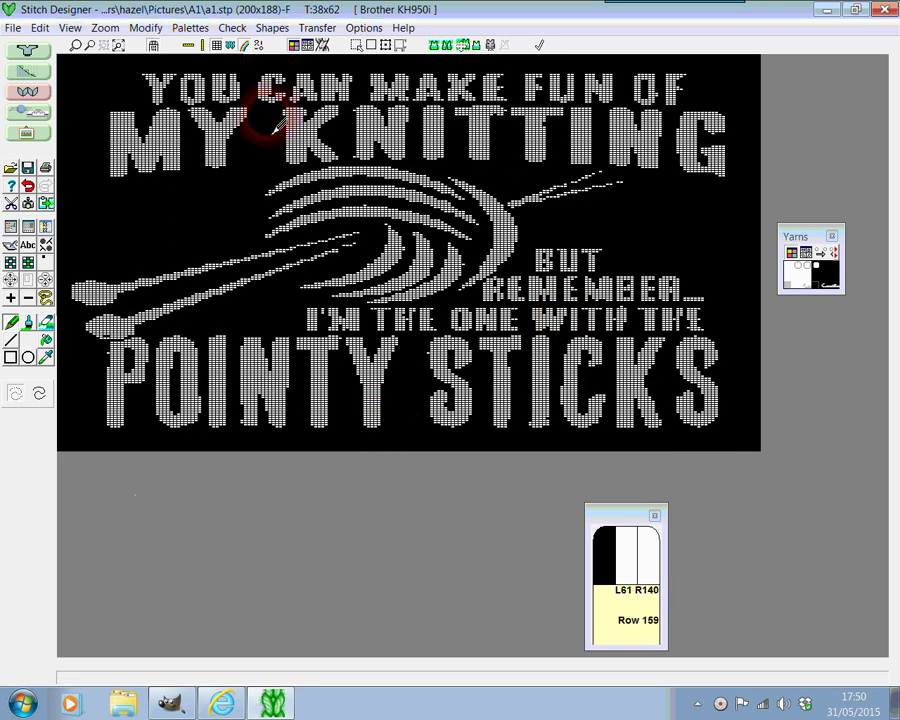
Load a1.stp into Interactive Knitting, accepting the 200-stitch by 188-row swatch size
left_click(34, 119)
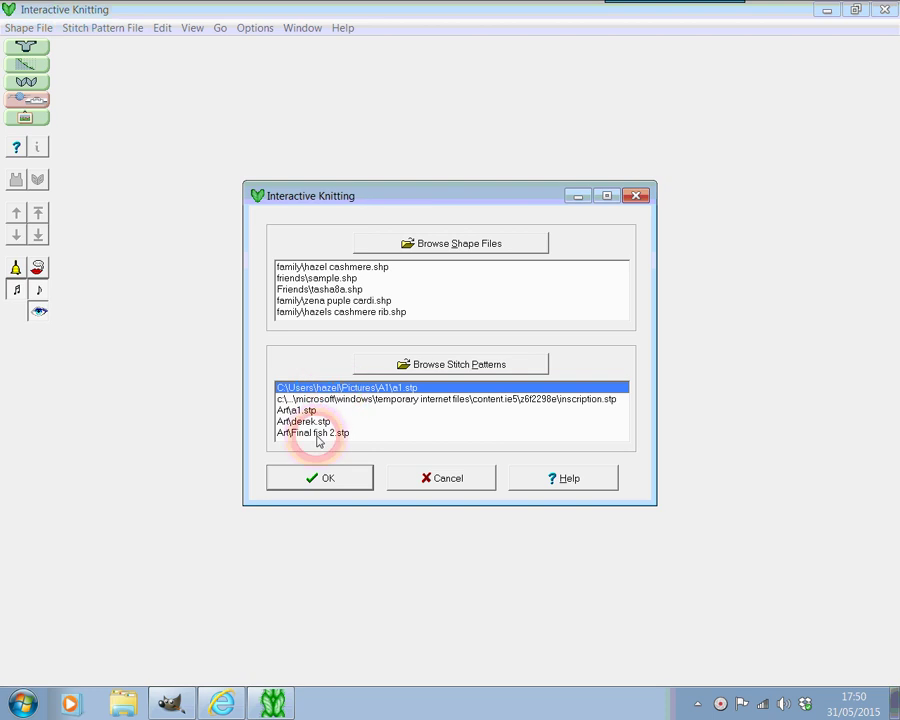
left_click(312, 477)
left_click(388, 412)
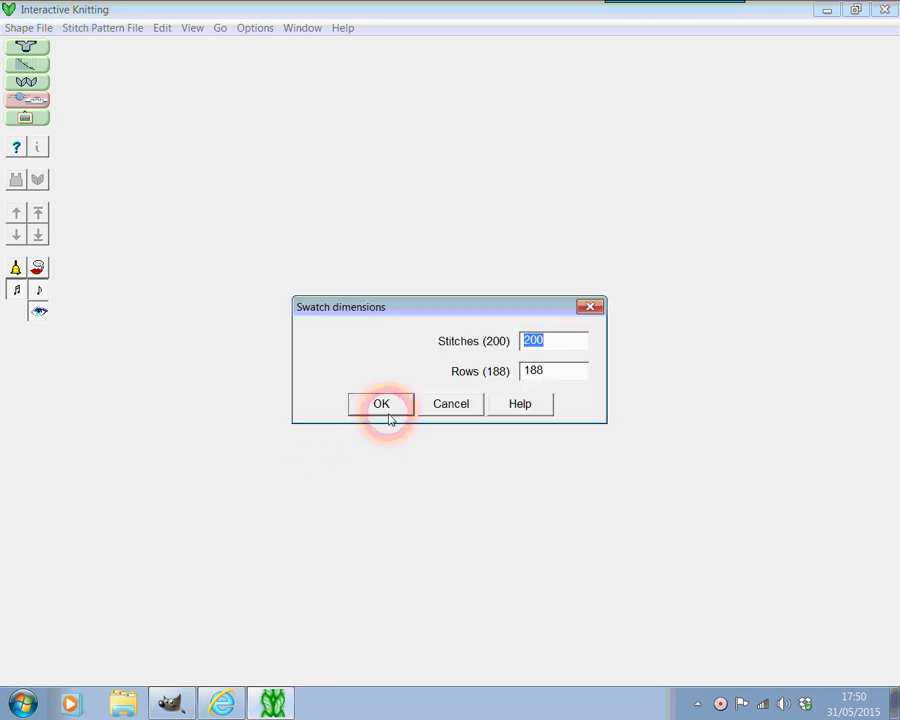